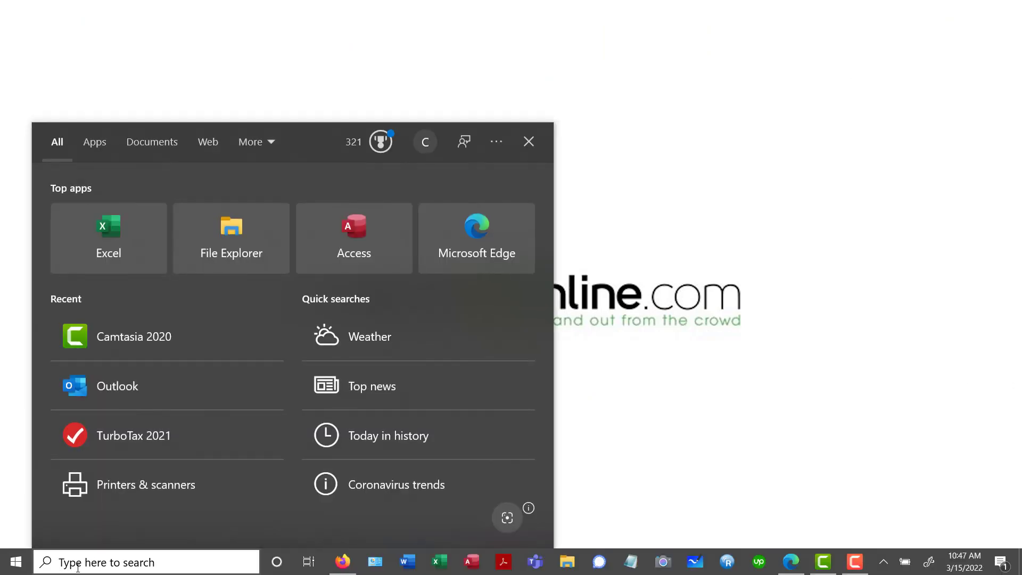
- Launch Outlook from Windows search and show the March 2022 calendar in Month view
type("outlook")
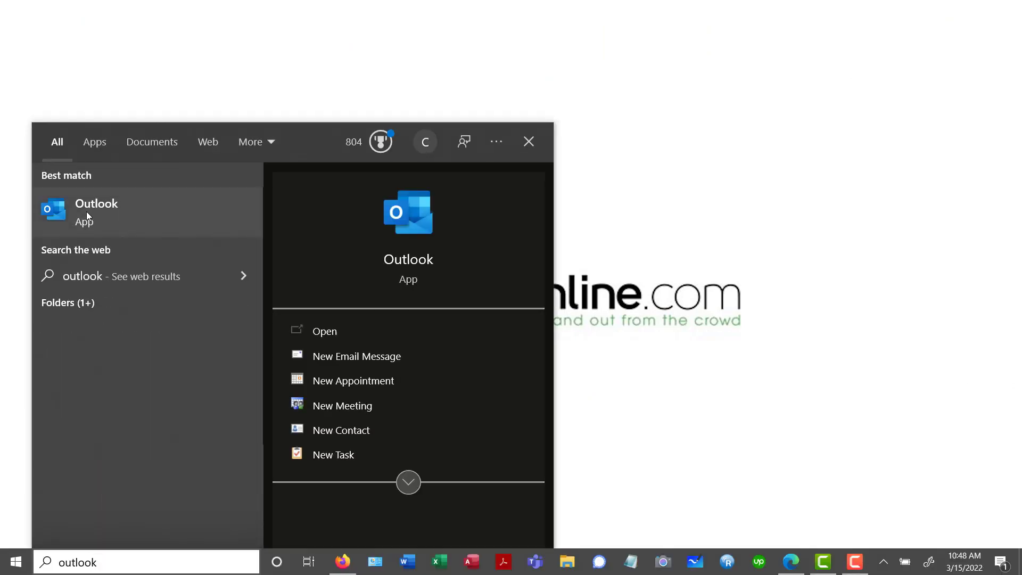
left_click(85, 212)
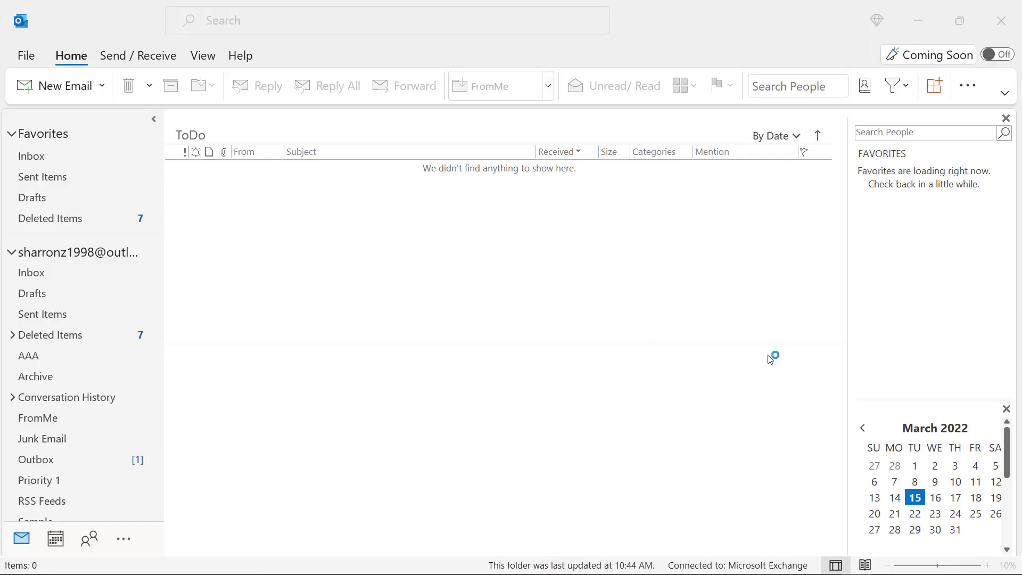
left_click(53, 541)
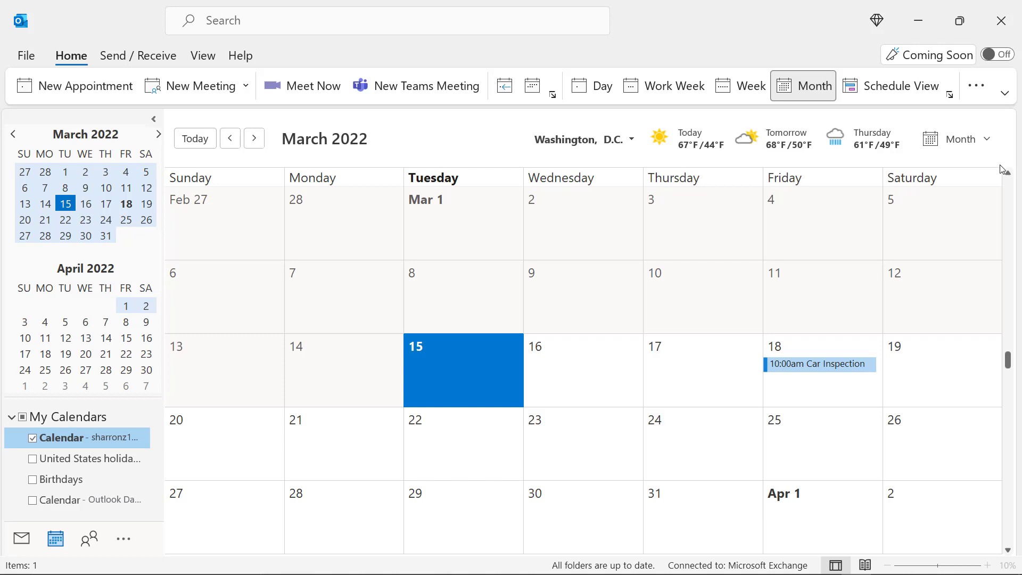
- Give a chosen contact Can view permission on the main calendar through Sharing Permissions
right_click(92, 441)
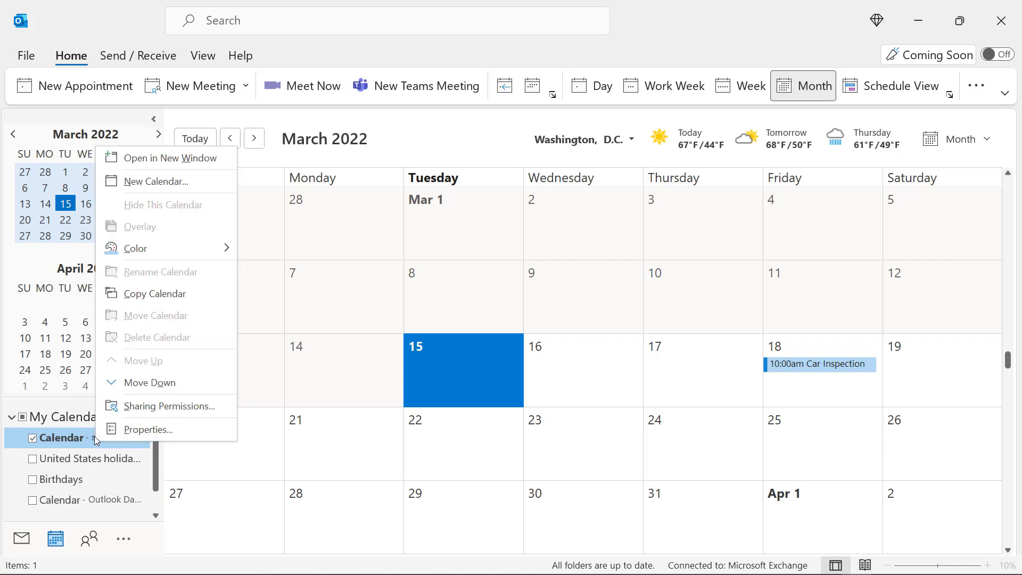
left_click(170, 407)
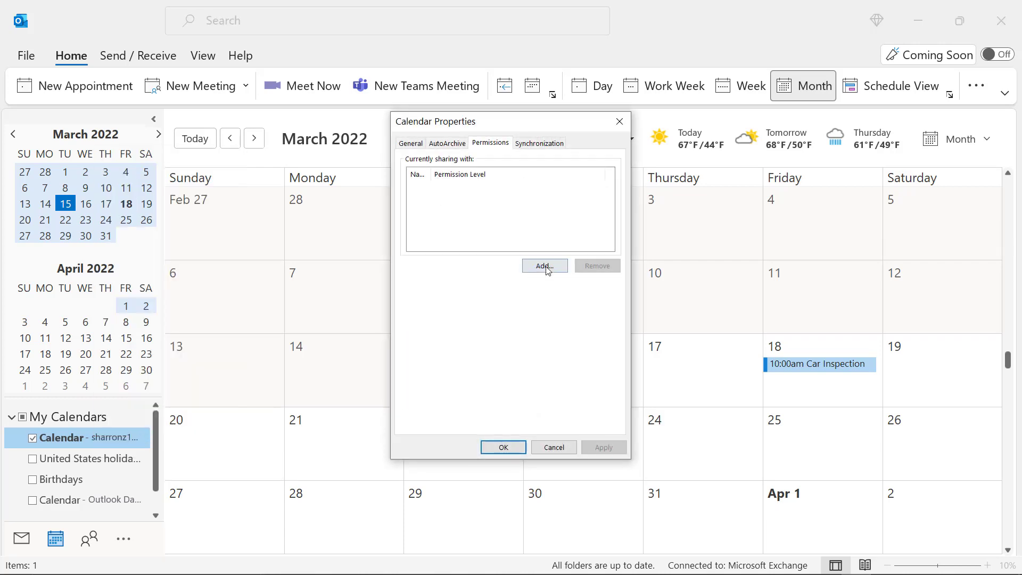
left_click(544, 266)
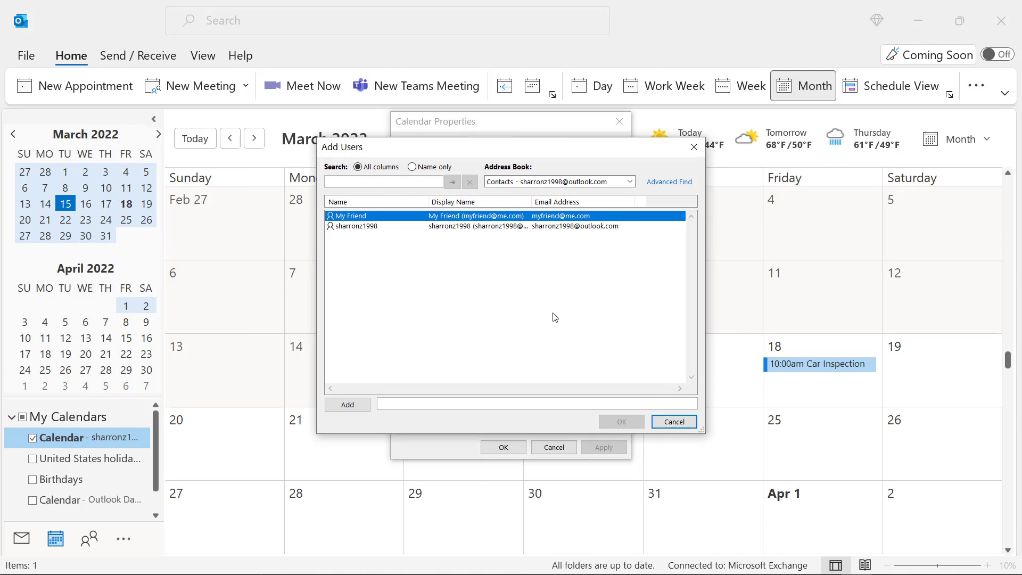
left_click(504, 235)
left_click(341, 405)
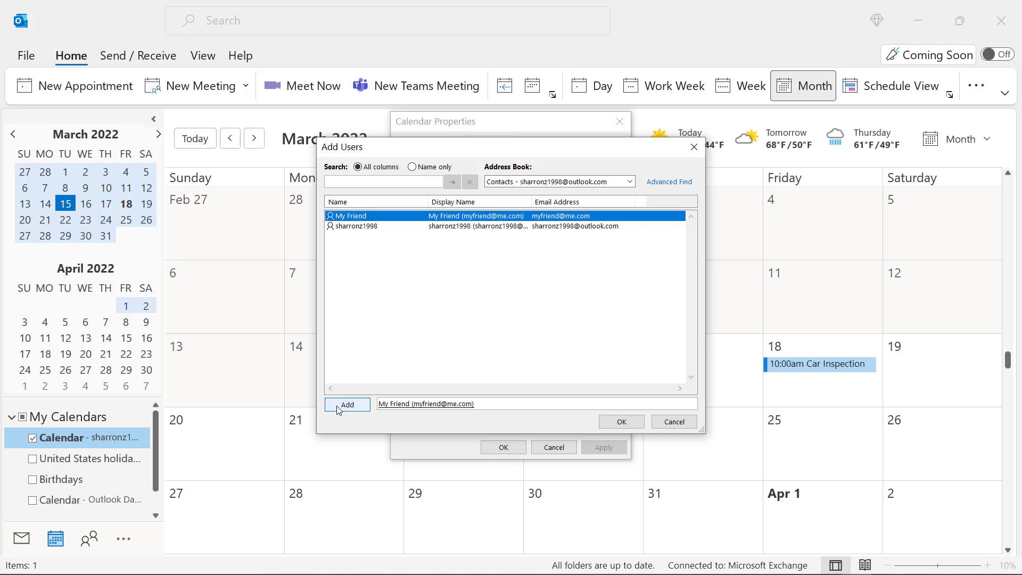
left_click(613, 423)
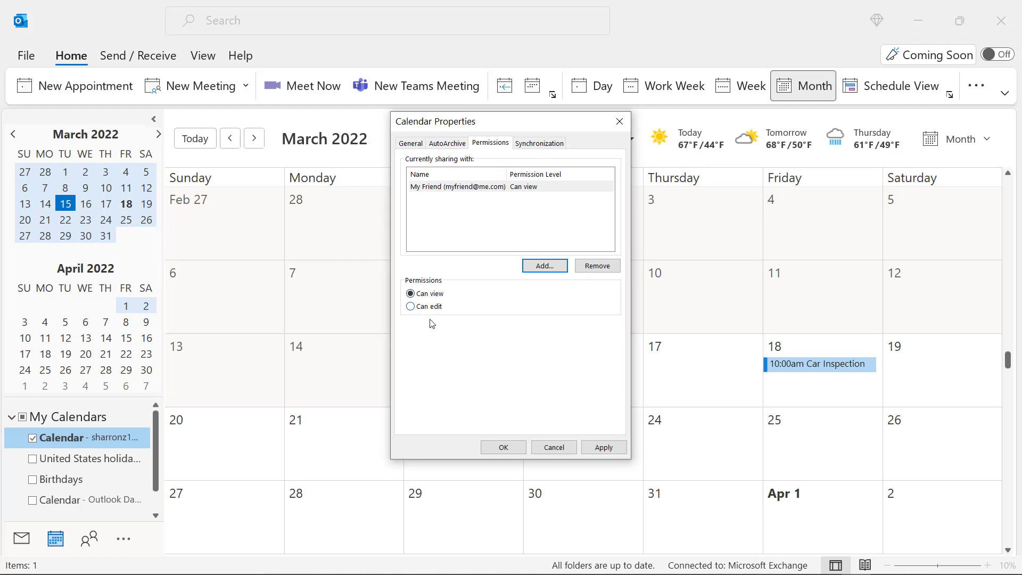
left_click(497, 450)
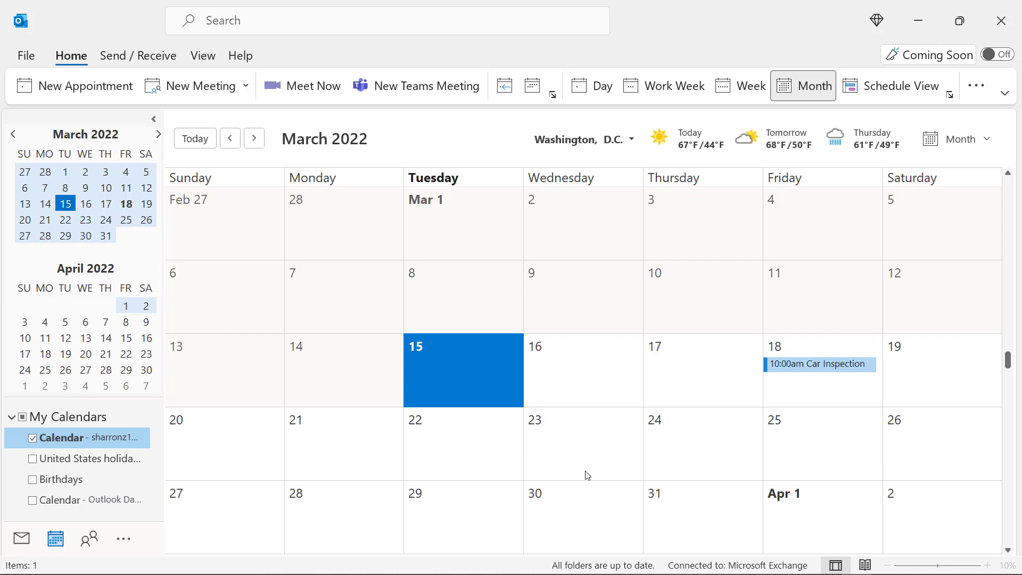
- Find 'findtime' in the Get Add-ins store and add the FindTime add-in
left_click(21, 545)
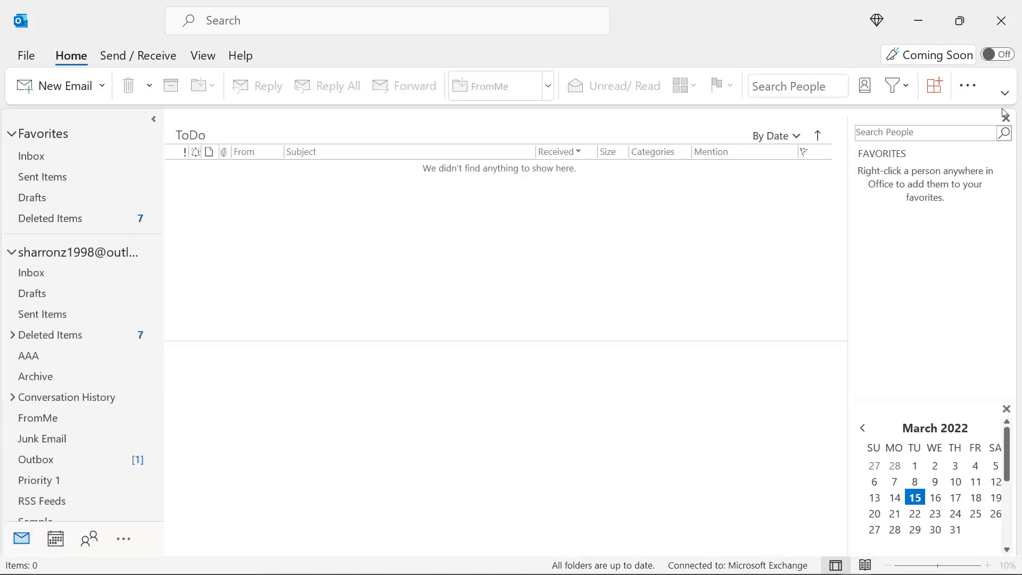
left_click(935, 87)
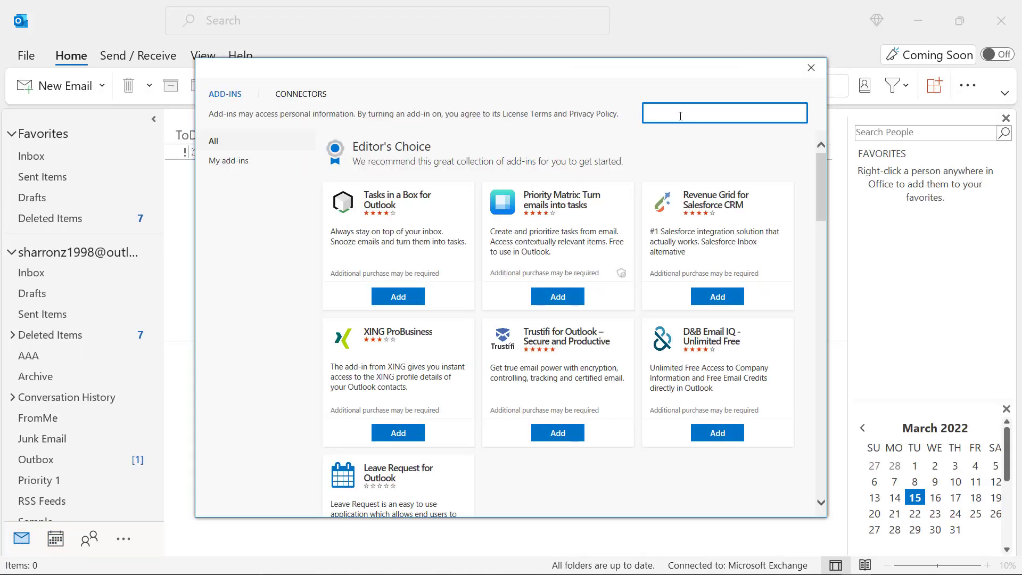
type("findtime")
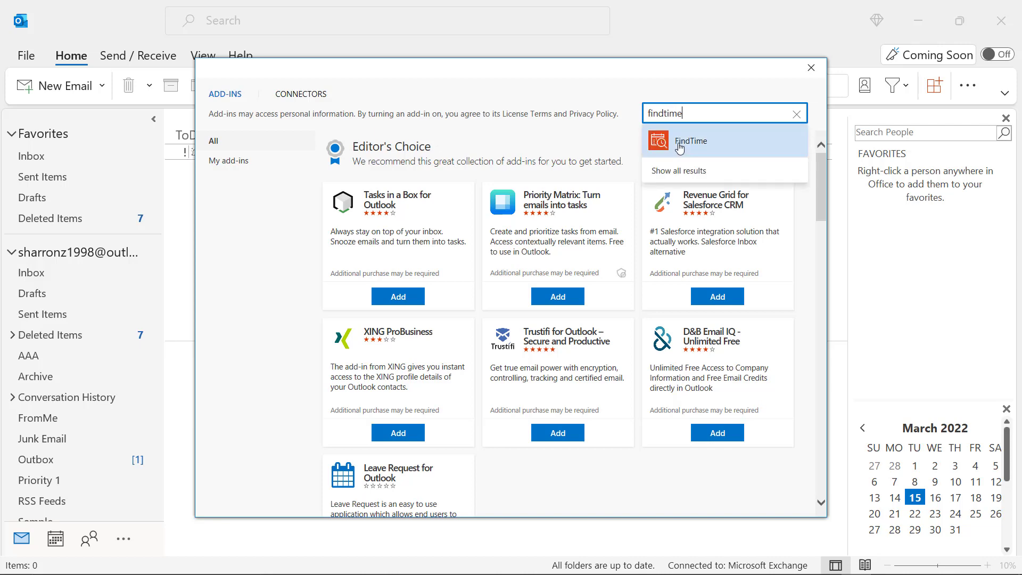
left_click(679, 144)
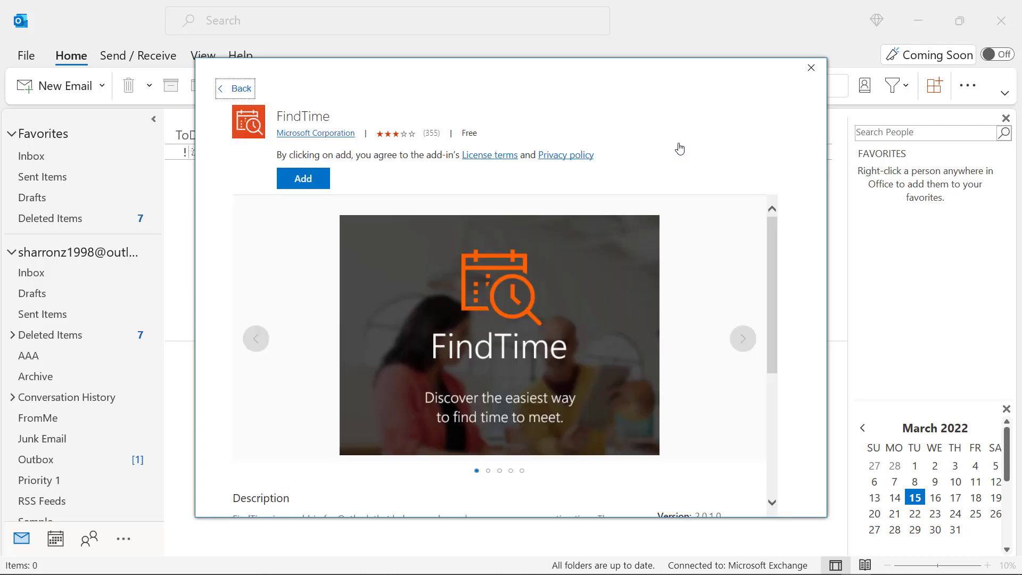
left_click(296, 183)
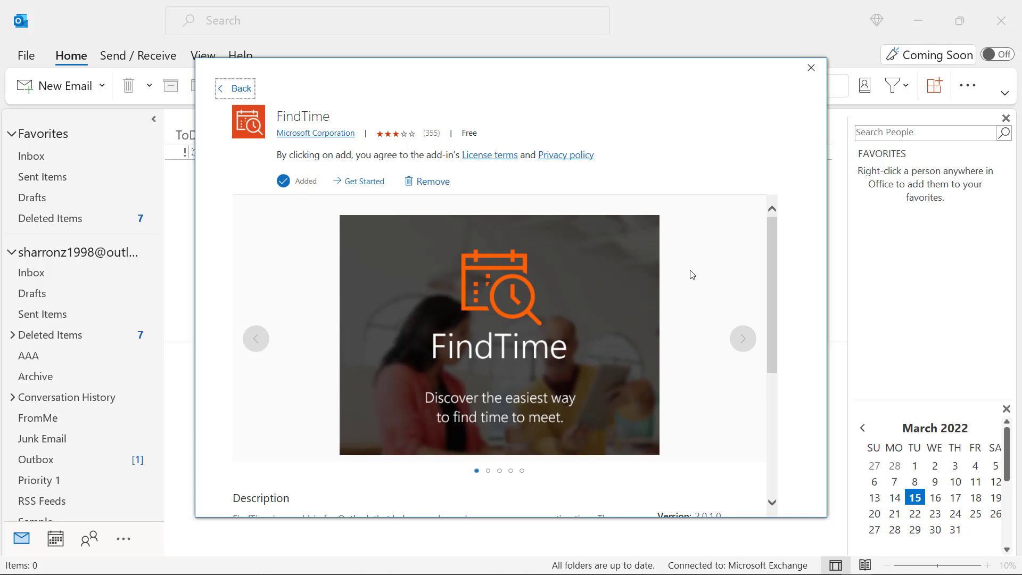
left_click(811, 68)
- Create an 8:00am appointment titled 'New Meeting' on March 15
left_click(50, 543)
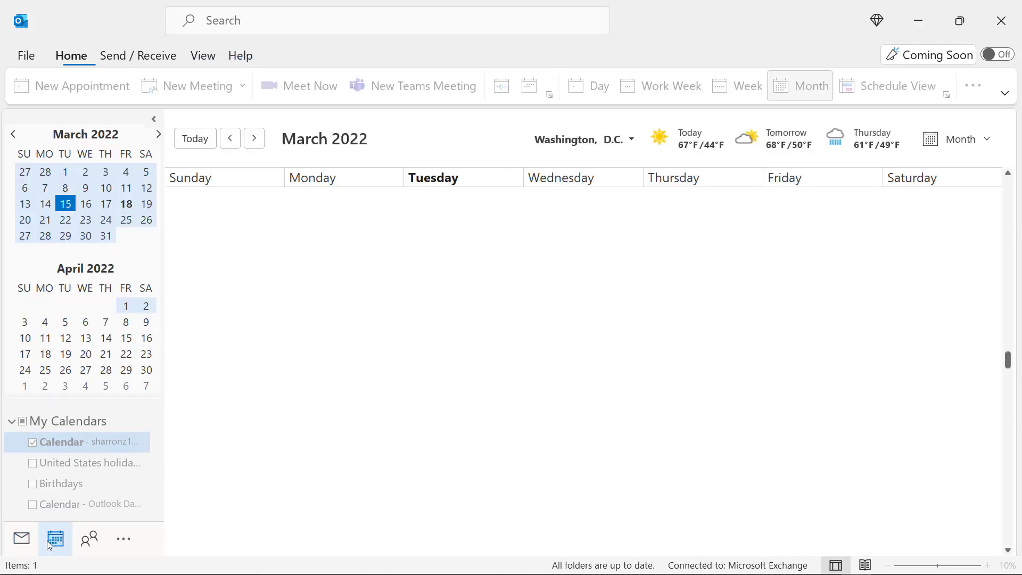
left_click(82, 87)
type("New Meeting")
left_click(811, 126)
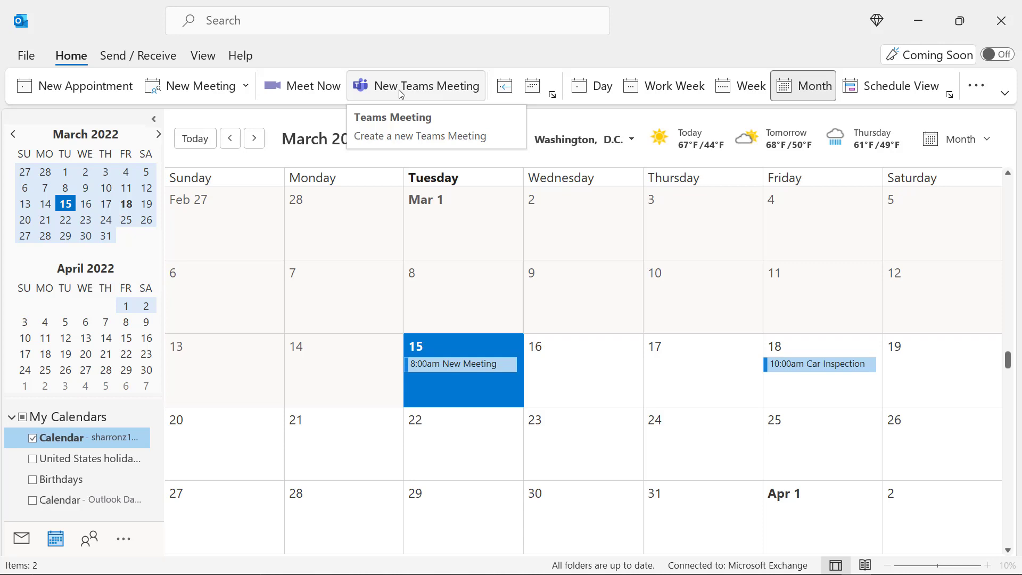
- Start a Teams meeting titled 'Teams Meeting' with a contact as required attendee
left_click(406, 88)
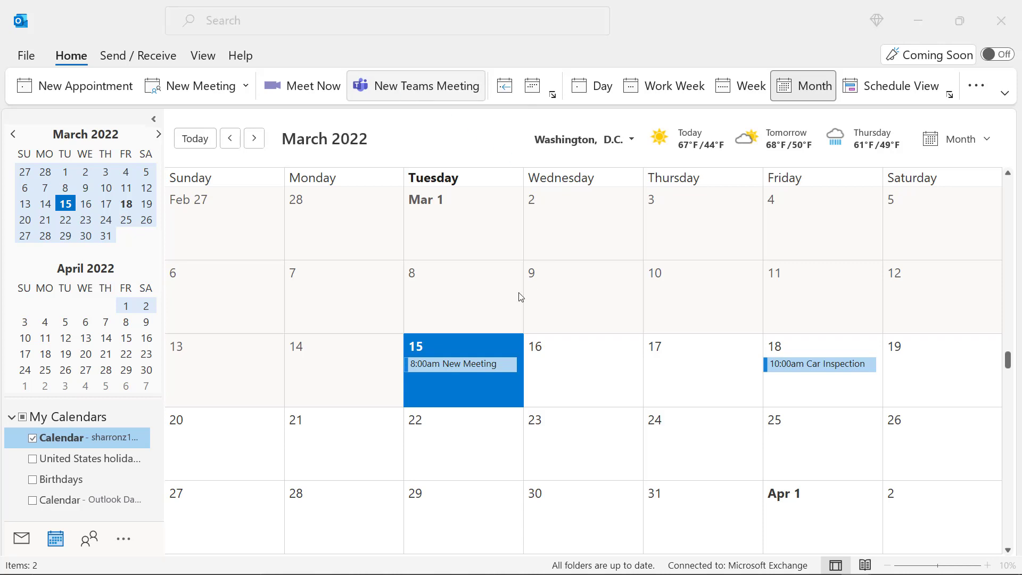
type("Team ")
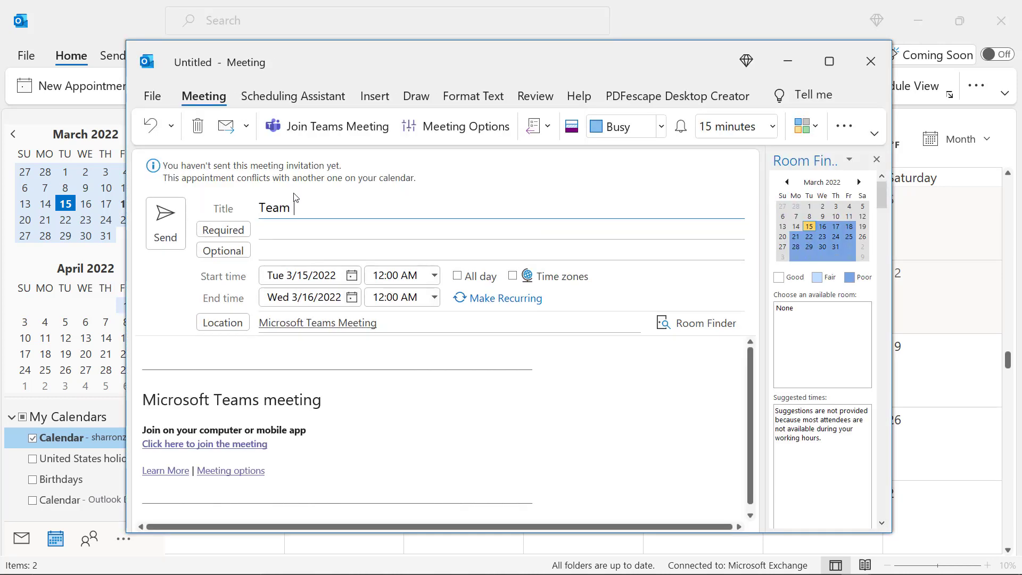
type("s Meeting")
left_click(294, 235)
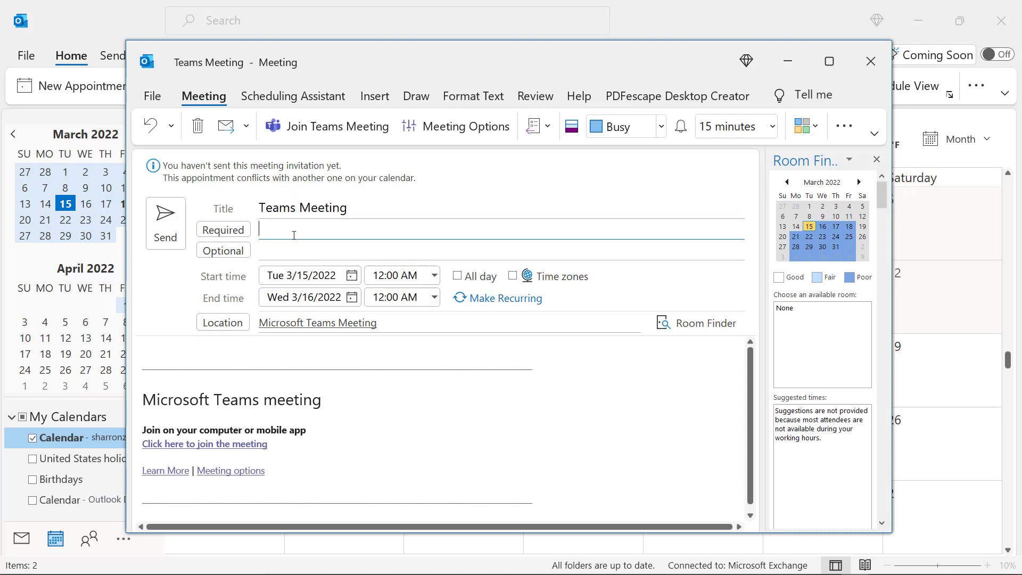
type("myfriend")
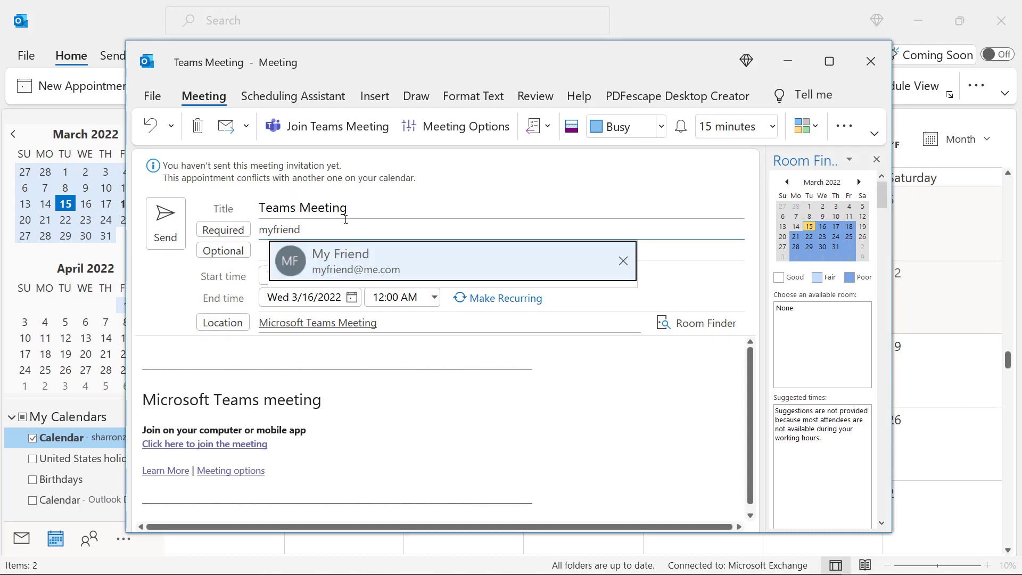
left_click(331, 259)
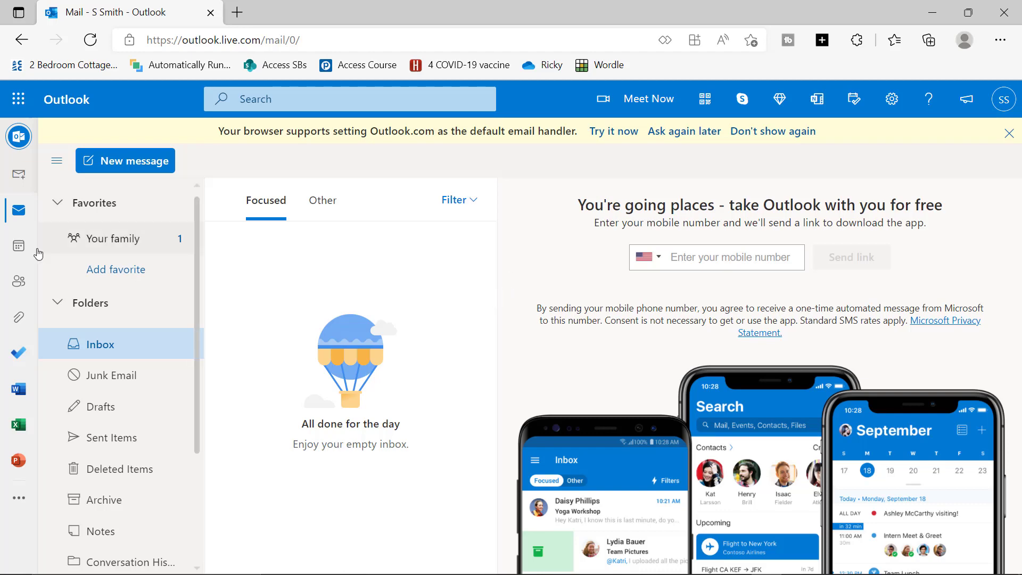
- In the web app's Add calendar options, browse the Sports, TV and Holidays calendar listings
left_click(18, 246)
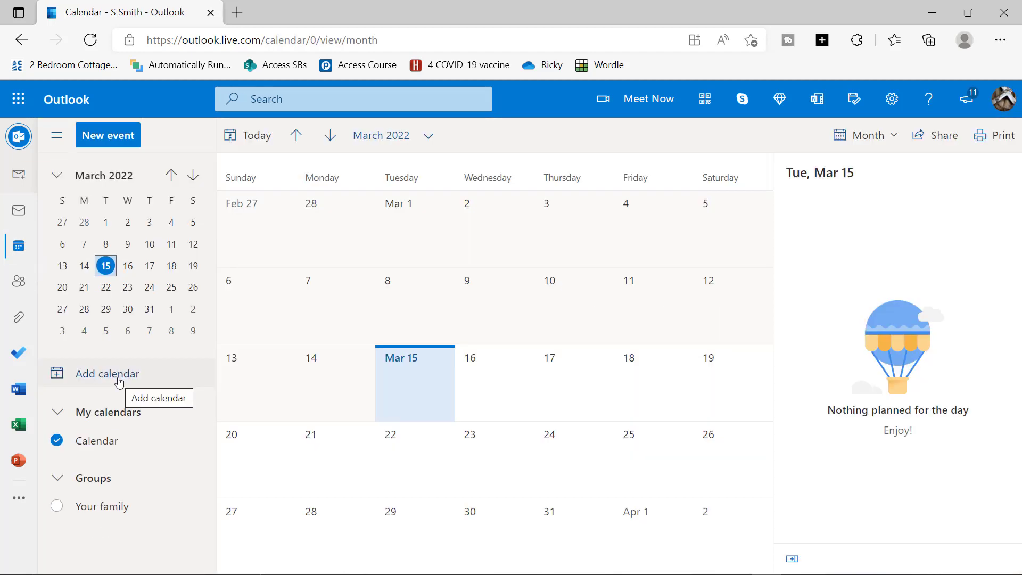
left_click(119, 382)
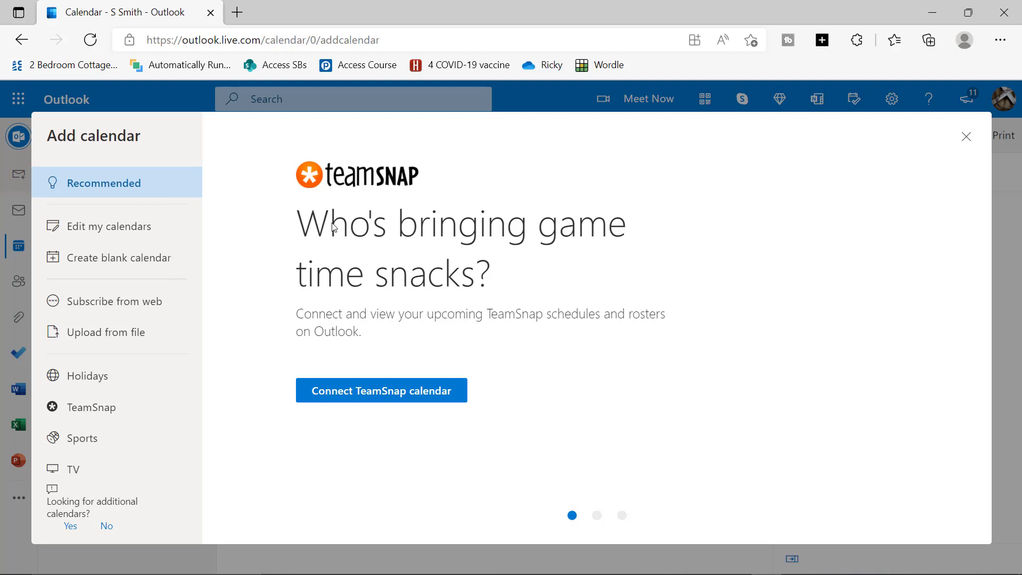
left_click(81, 436)
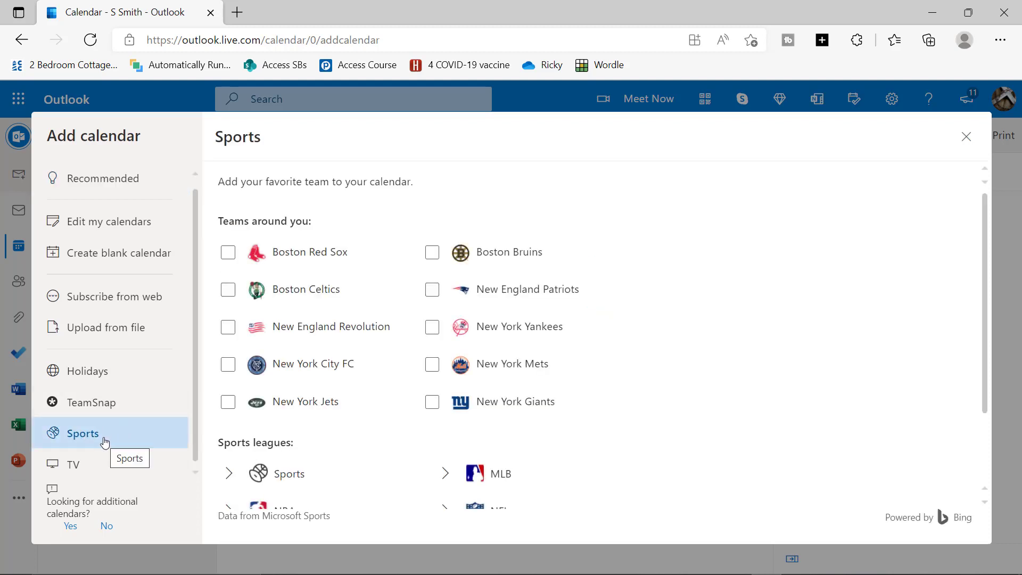
left_click(81, 467)
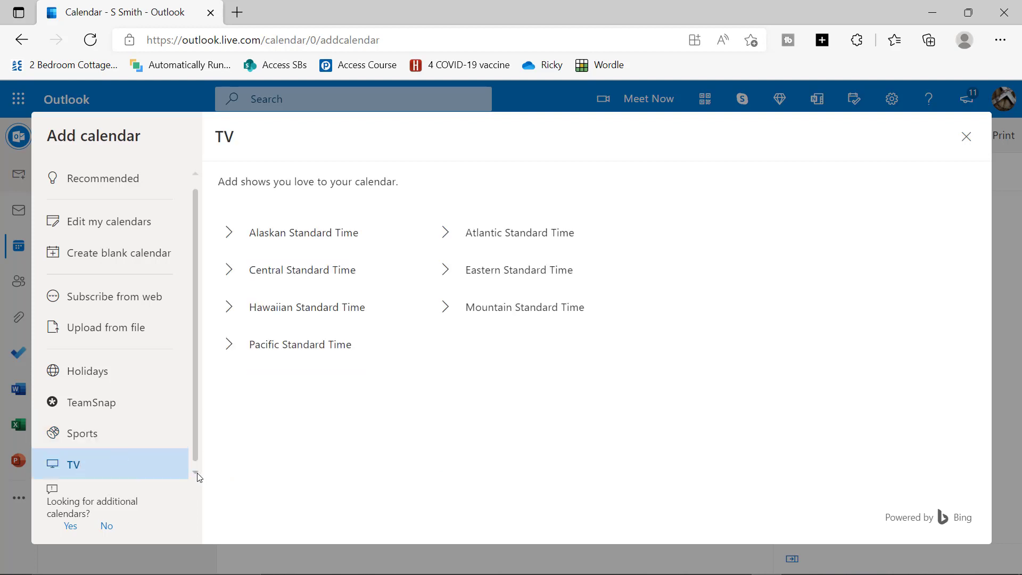
left_click(91, 377)
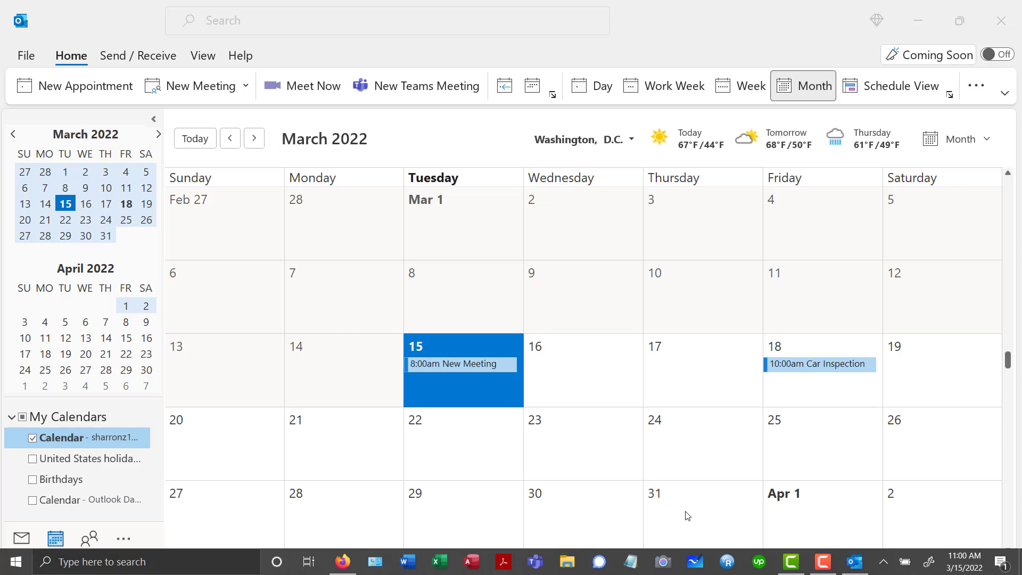
- Keep the main calendar coloured blue using the View tab's Color options
left_click(59, 438)
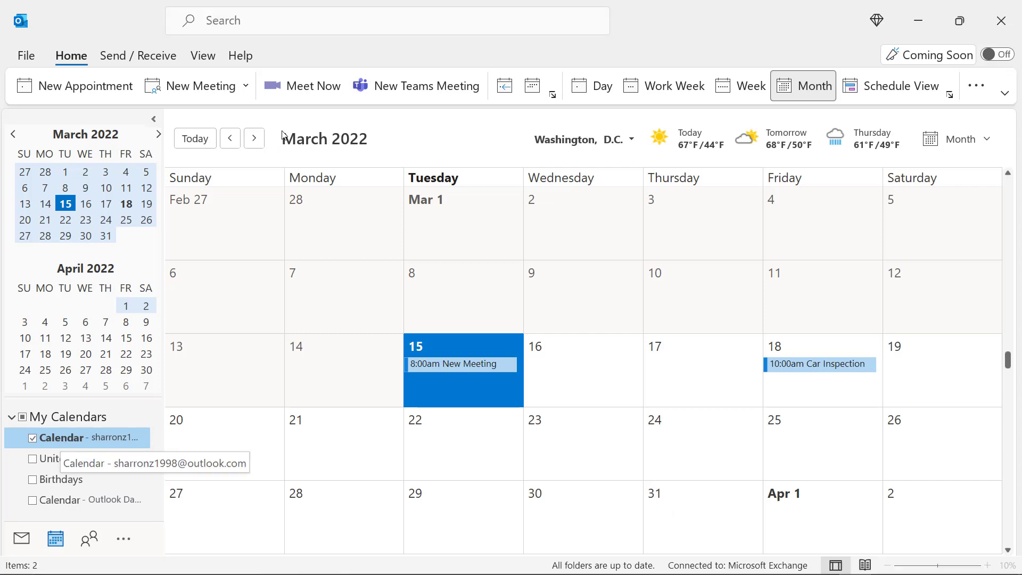
left_click(203, 56)
left_click(911, 86)
mouse_move(922, 233)
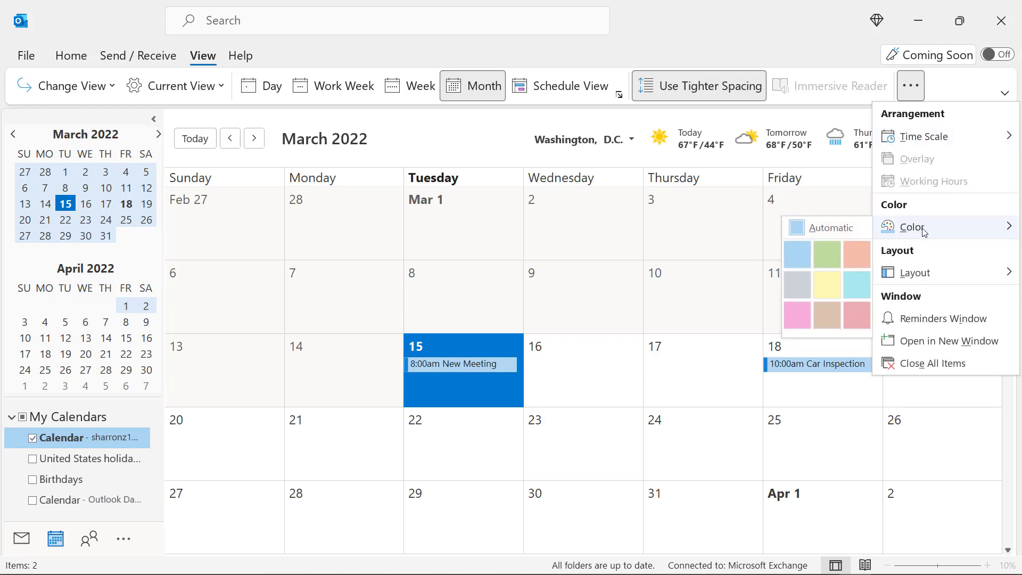
left_click(800, 256)
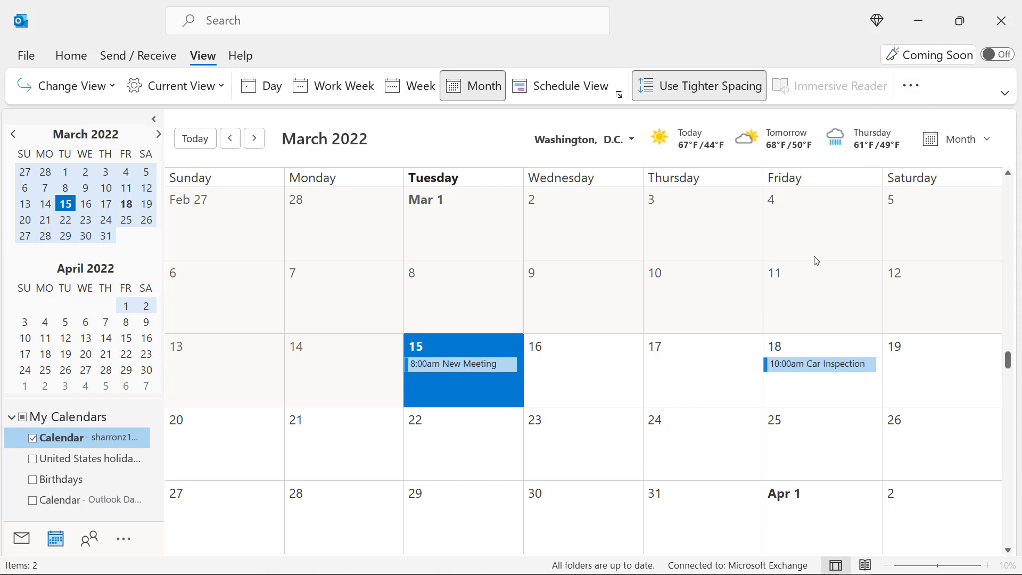
- Show the United States holidays calendar in yellow beside the main calendar
left_click(33, 462)
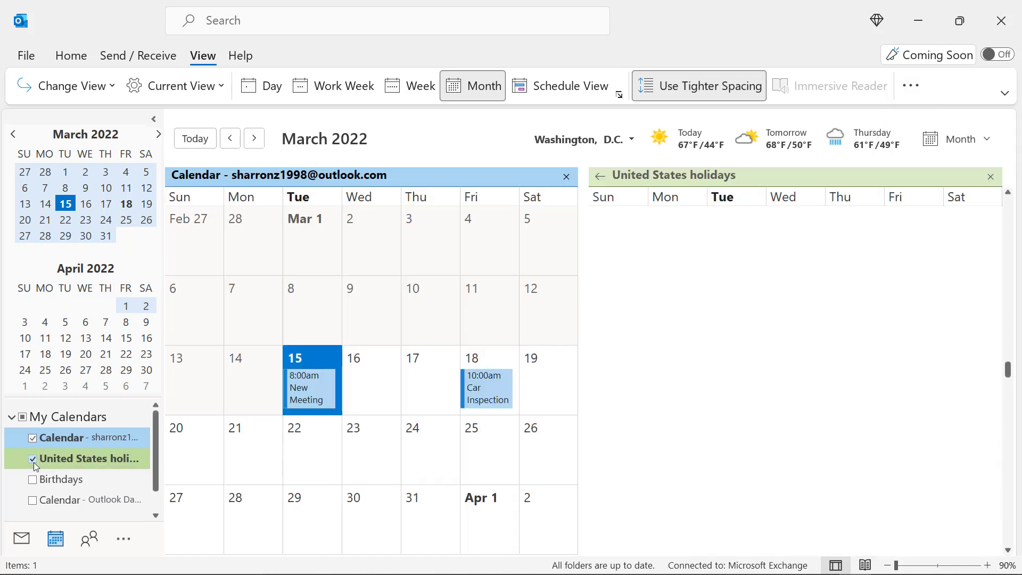
left_click(33, 438)
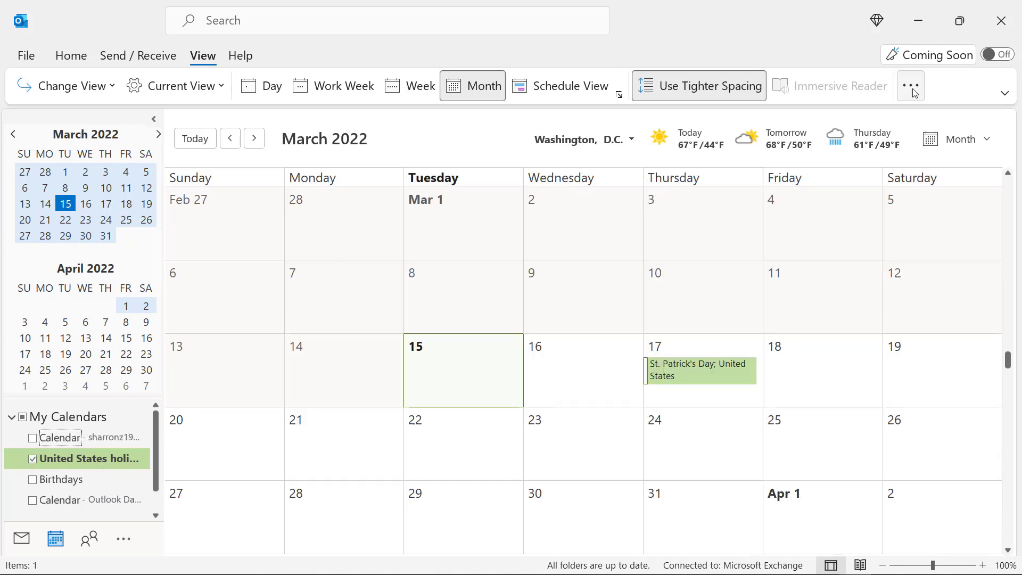
left_click(911, 85)
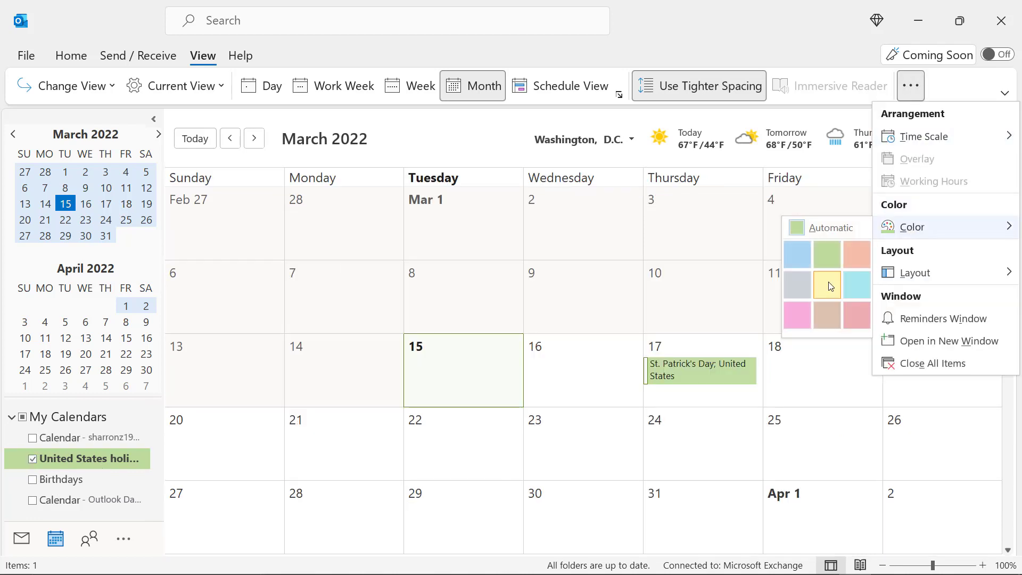
left_click(828, 283)
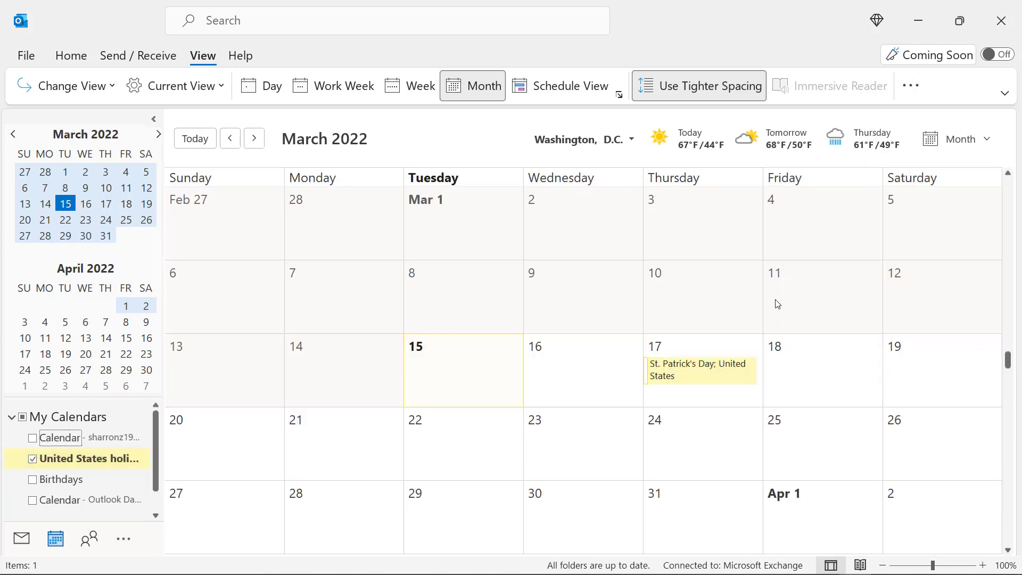
left_click(32, 439)
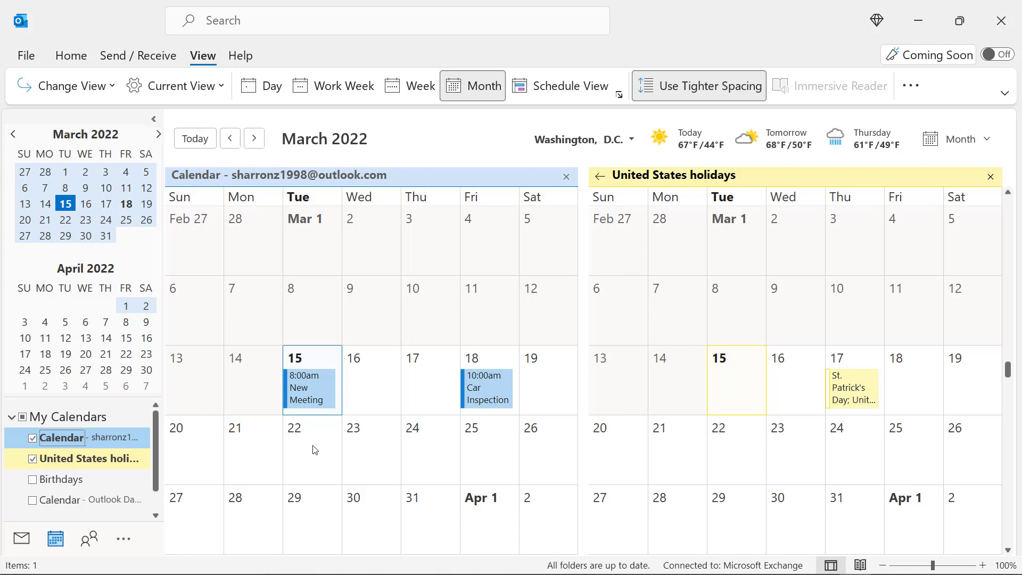
- Overlay United States holidays onto the main calendar from its right-click menu
key("Tab")
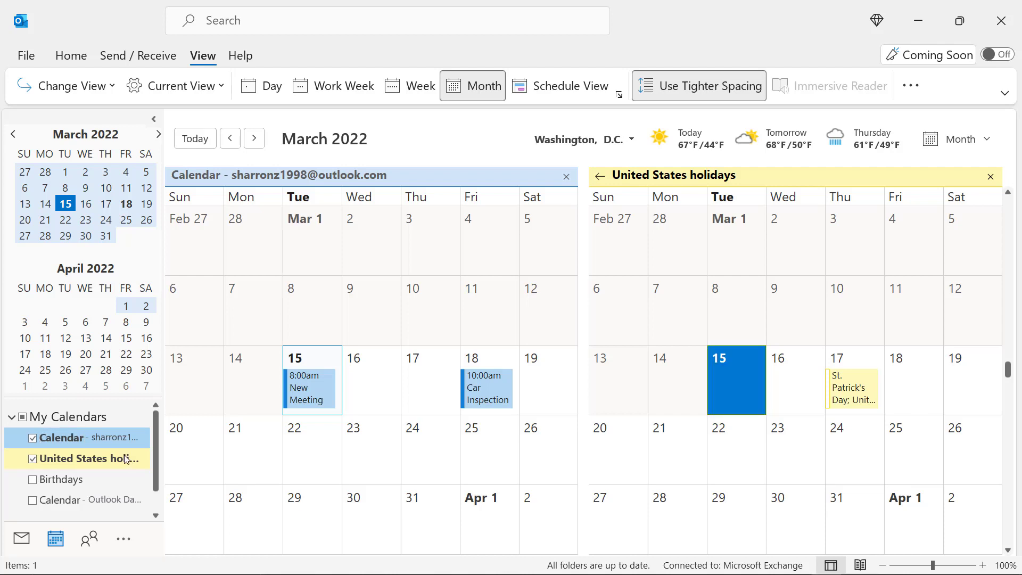
right_click(118, 459)
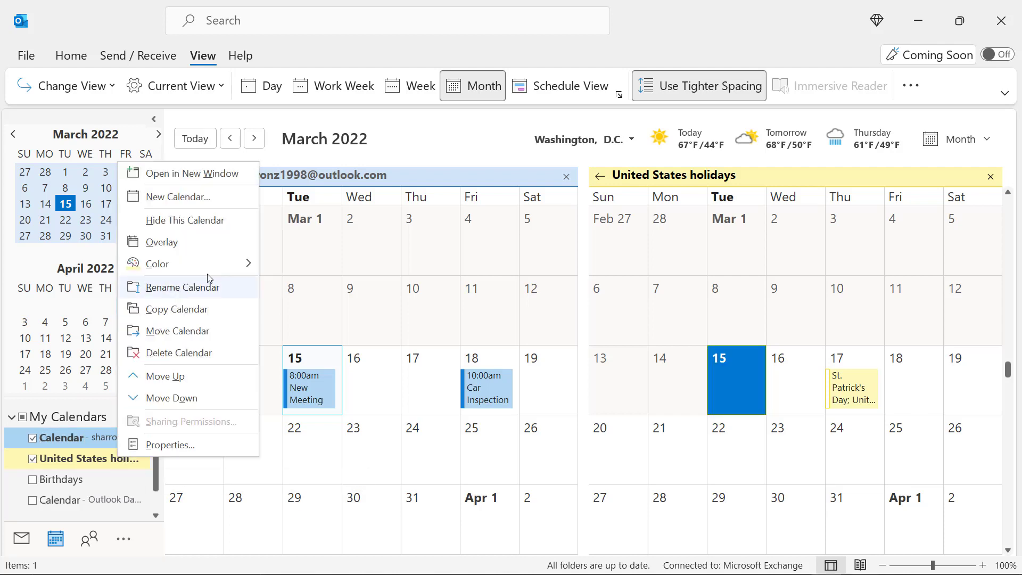
left_click(166, 242)
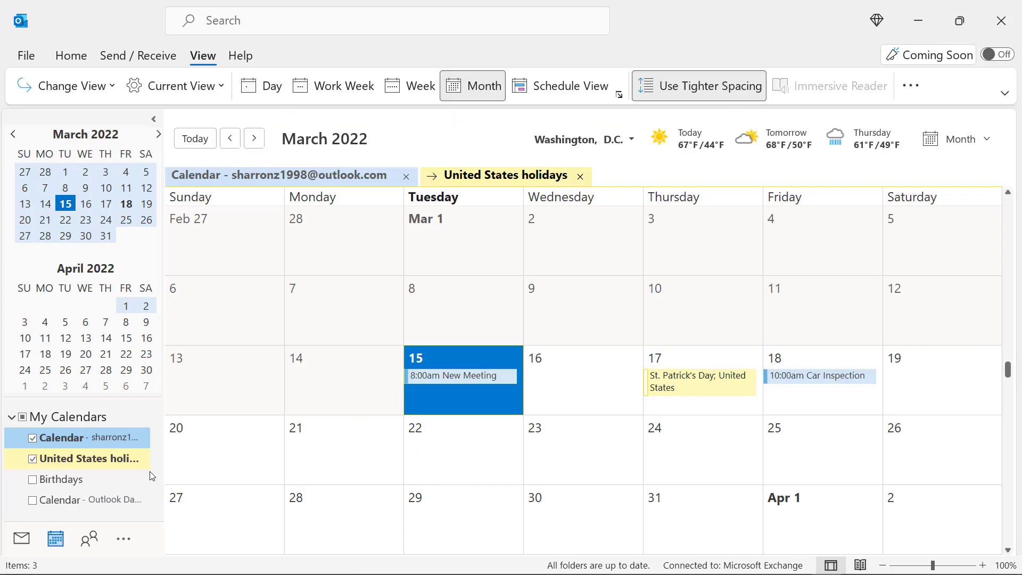
- Insert the calendar's free/busy details for the next 7 days into a new email
left_click(22, 542)
left_click(51, 89)
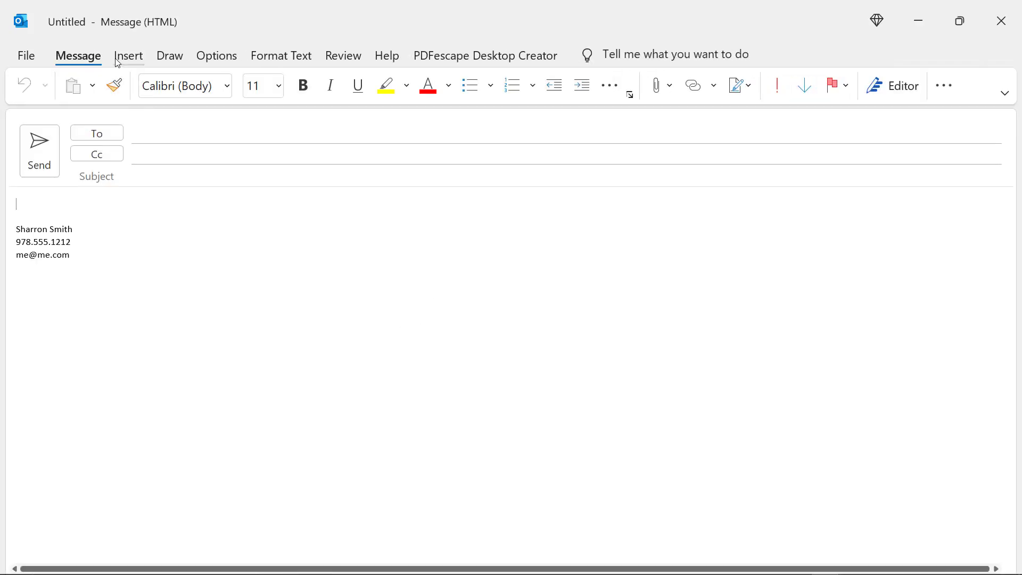
left_click(126, 62)
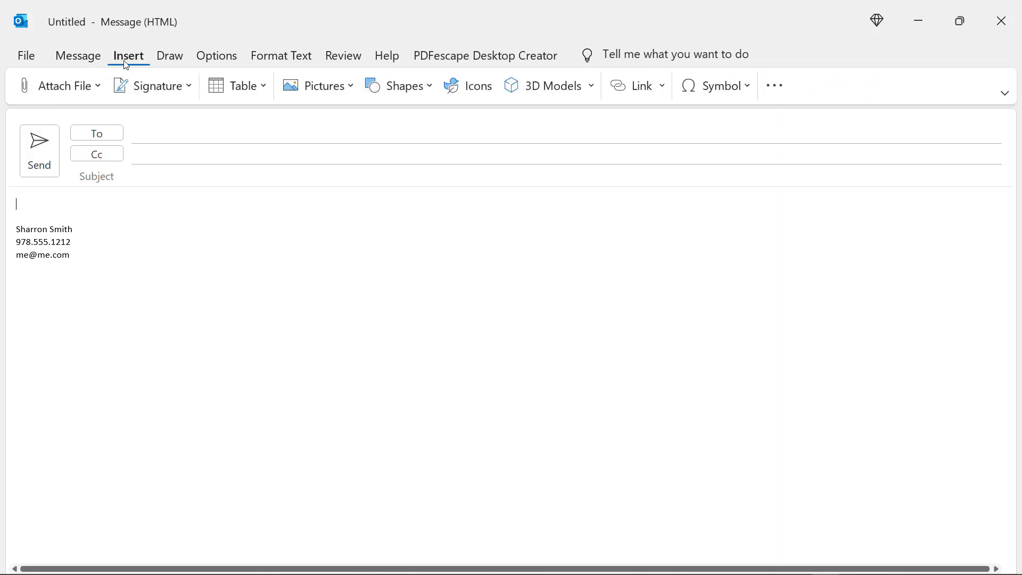
left_click(776, 86)
left_click(808, 158)
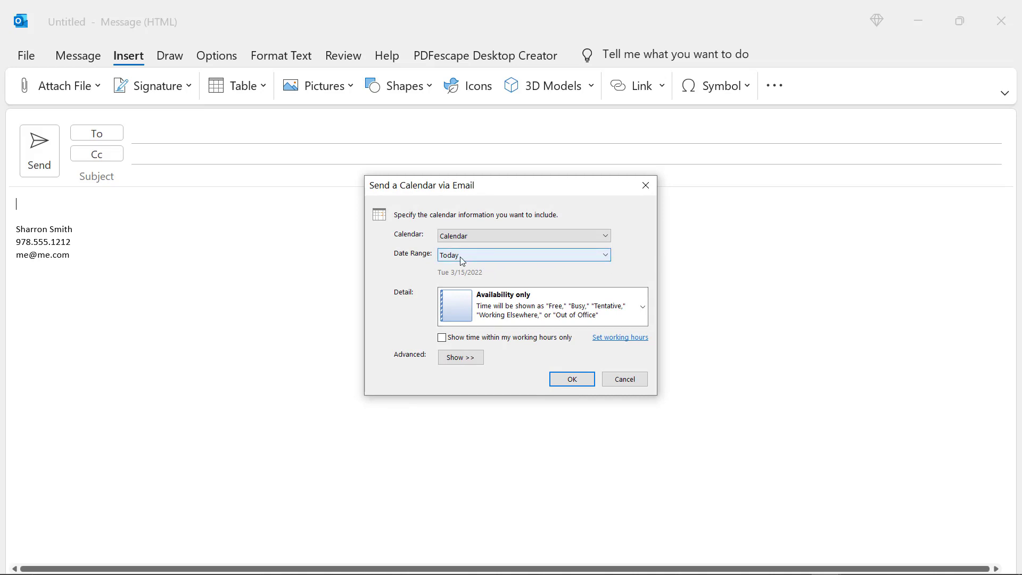
left_click(605, 254)
left_click(479, 286)
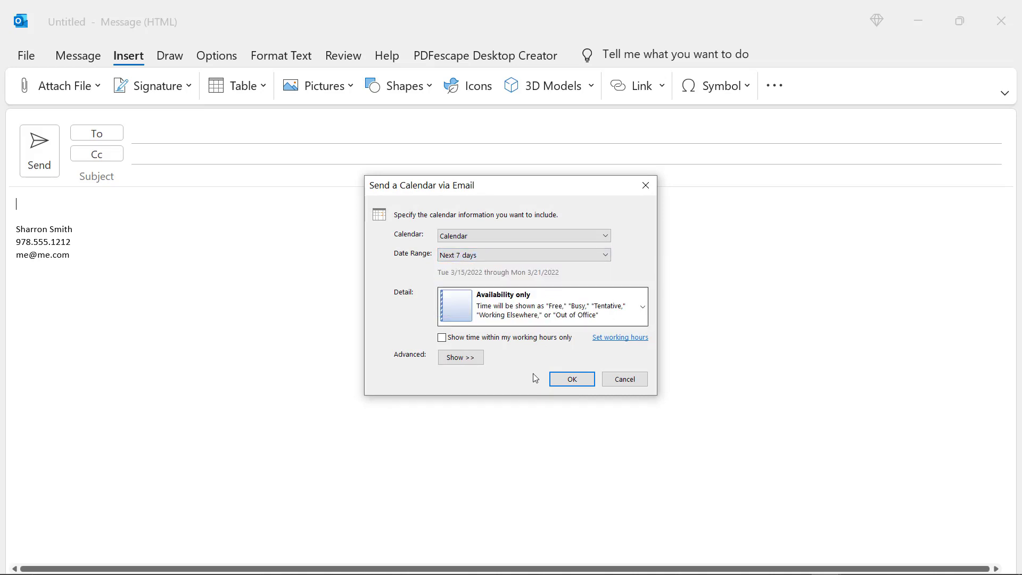
left_click(557, 383)
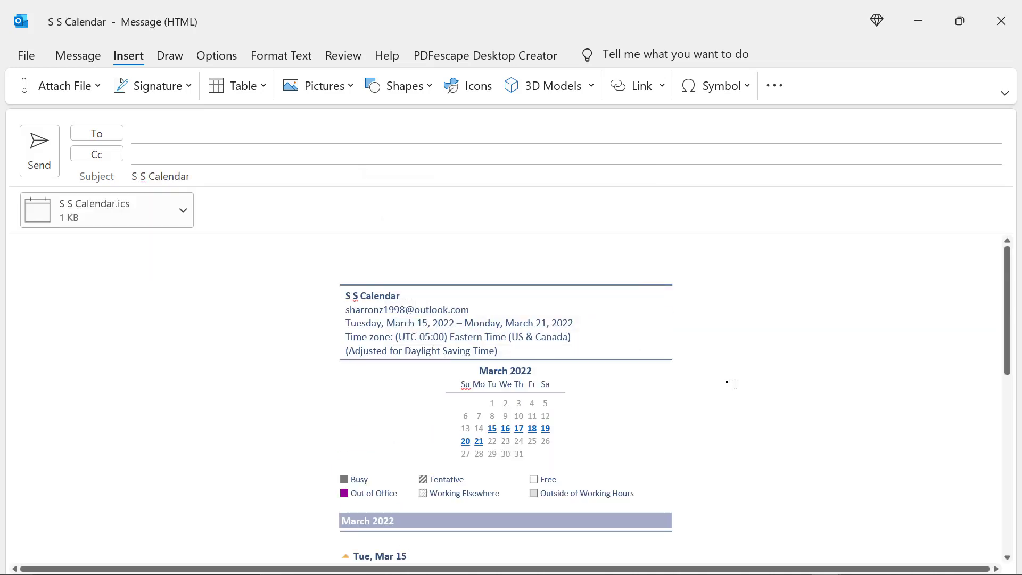
- Review the inserted March 15–18 calendar details, then leave the message
scroll(698, 393, "down", 5)
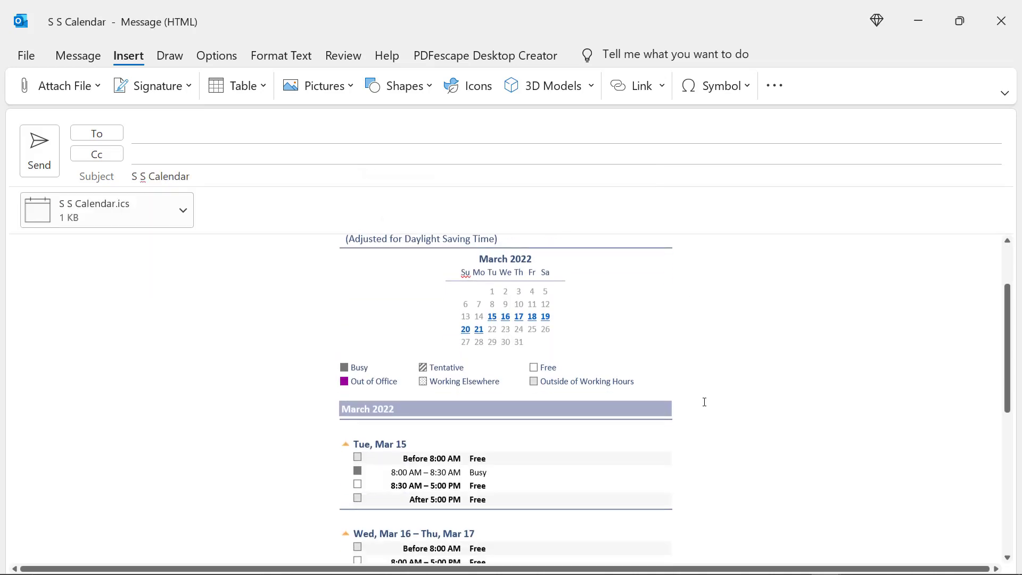
scroll(533, 390, "down", 3)
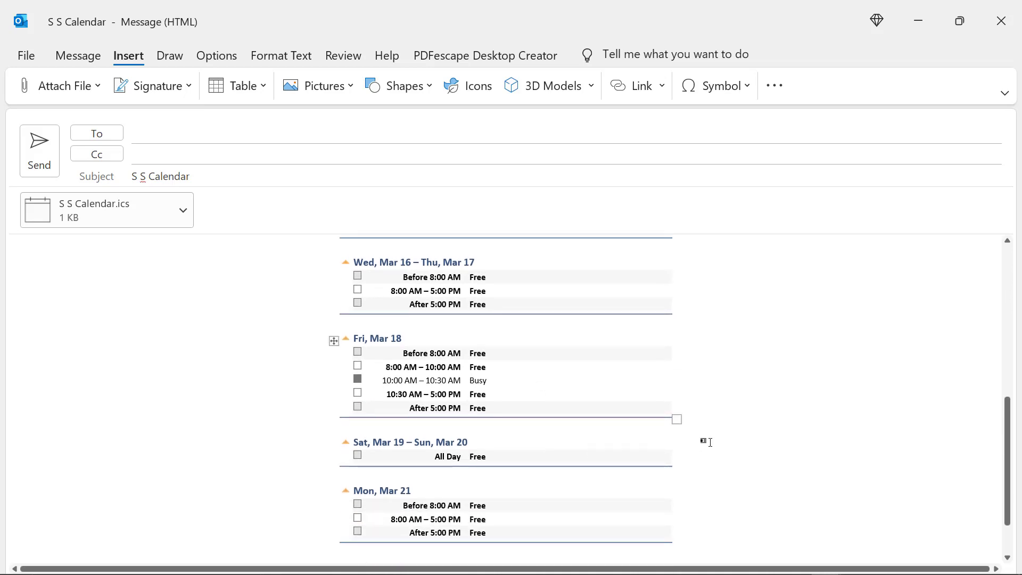
scroll(538, 409, "up", 1)
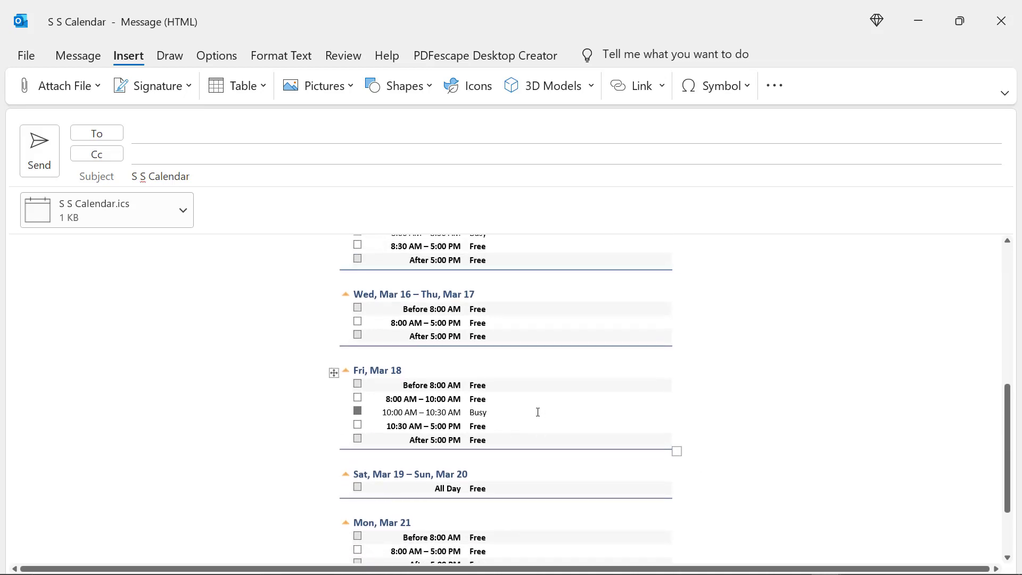
scroll(537, 412, "up", 3)
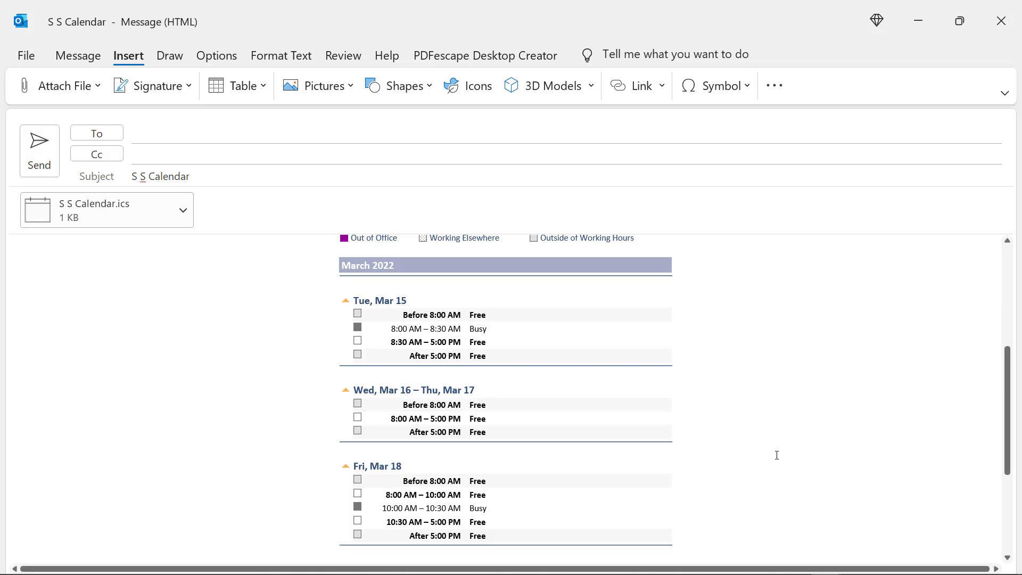
key("alt+Tab")
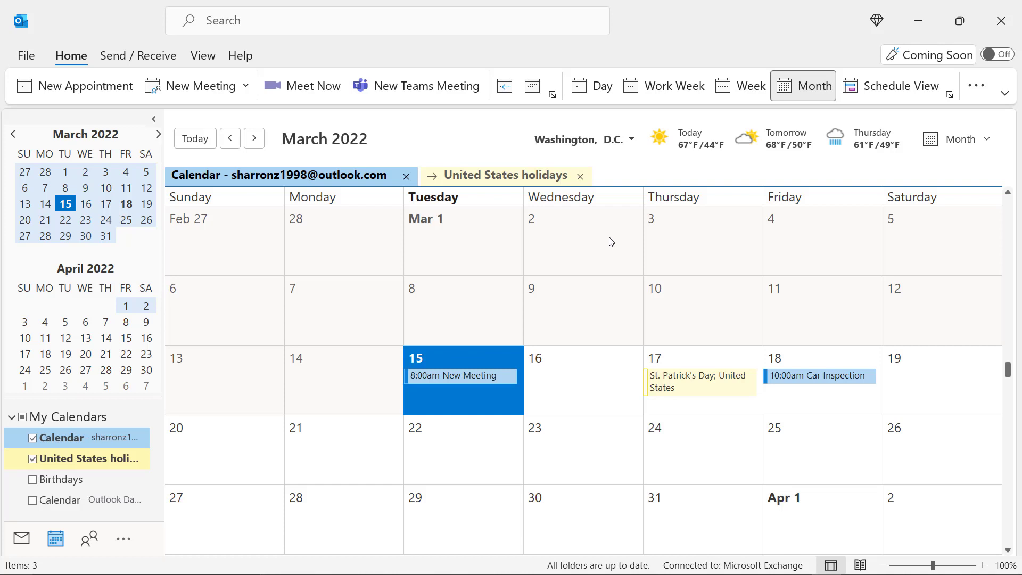
- In Calendar options, make meetings end early: 5 minutes under an hour, 10 minutes longer
left_click(49, 88)
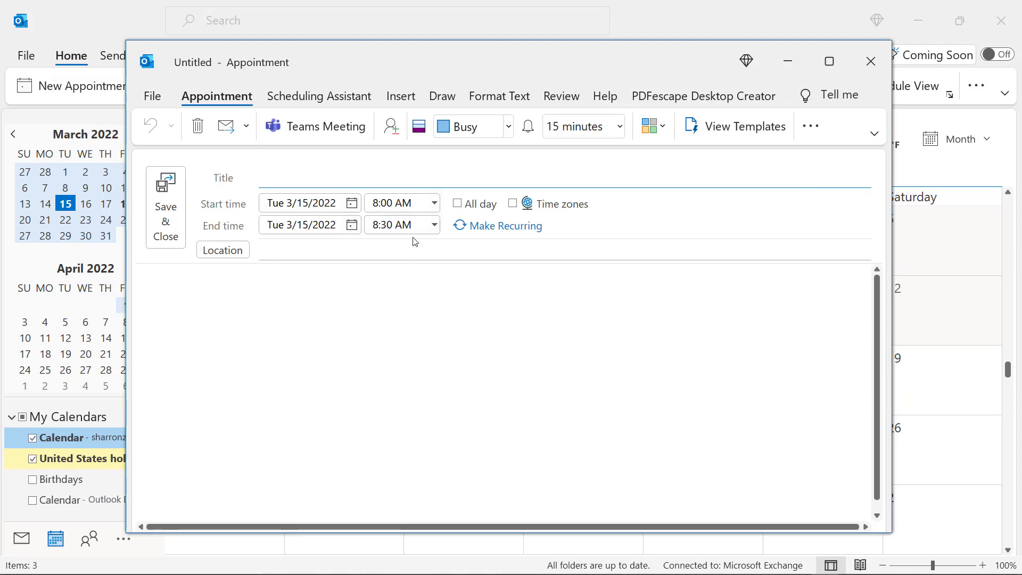
key("Escape")
left_click(32, 55)
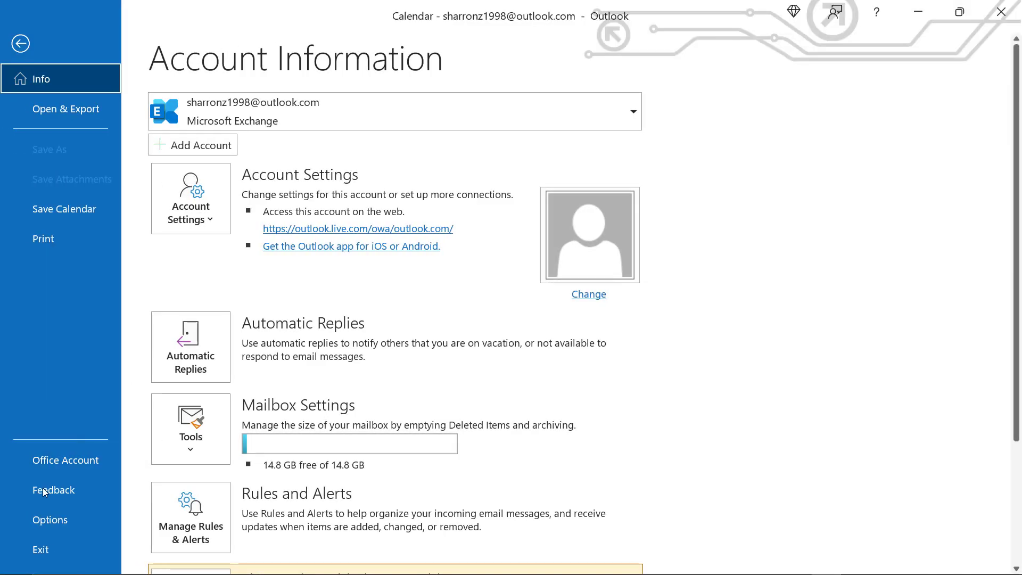
left_click(44, 521)
left_click(257, 146)
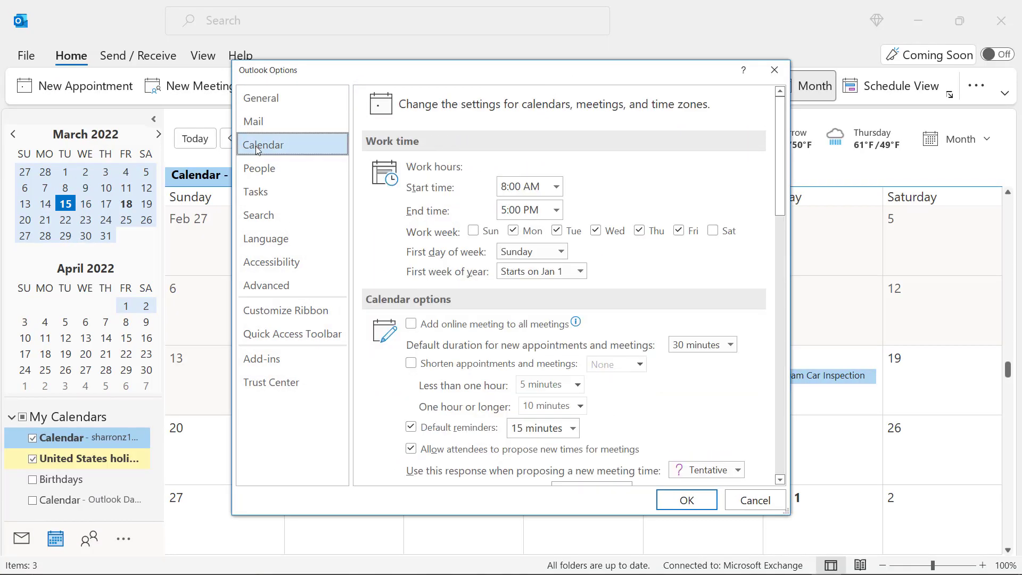
left_click(410, 363)
left_click(639, 364)
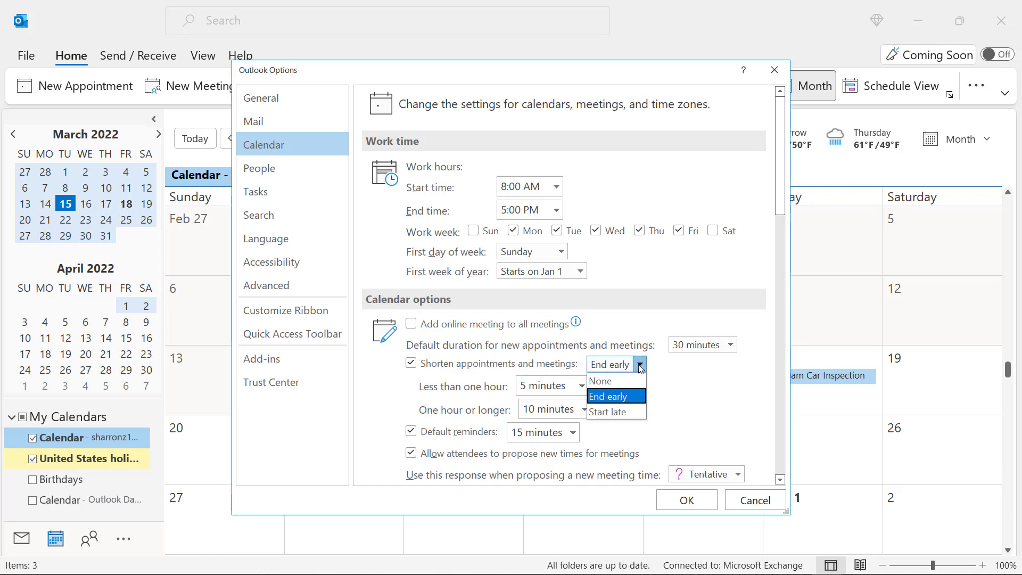
left_click(618, 399)
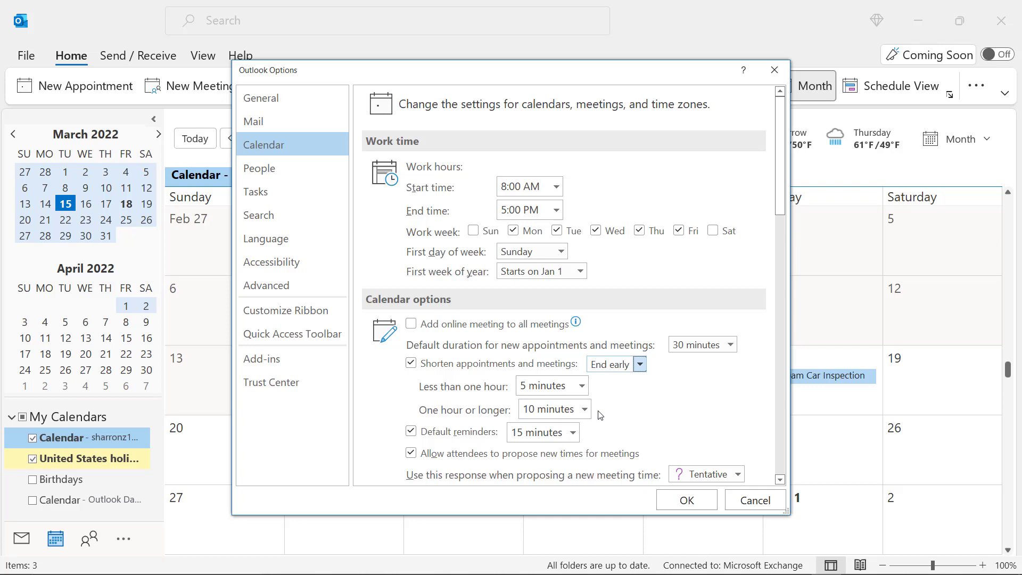
left_click(684, 500)
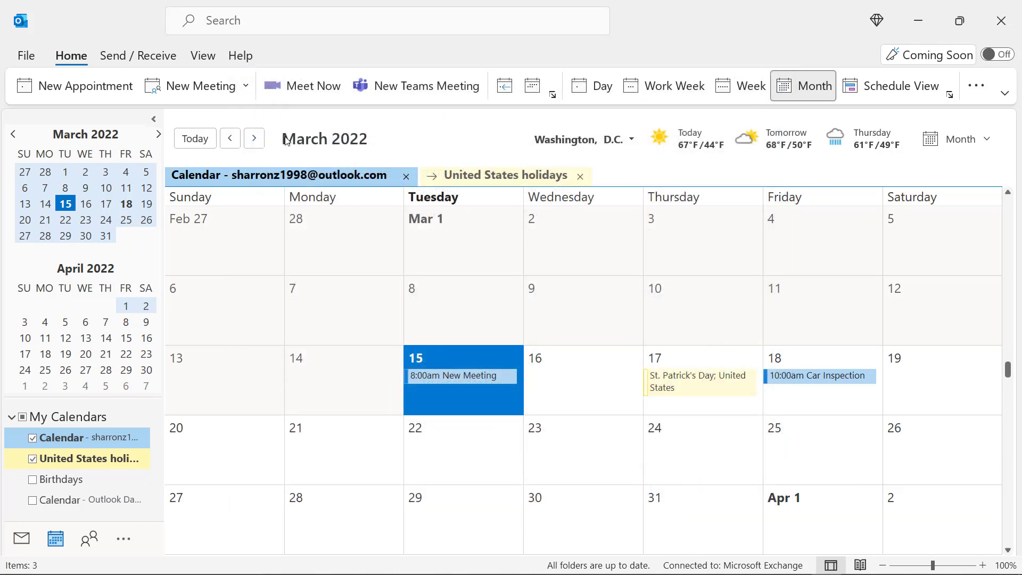
left_click(102, 95)
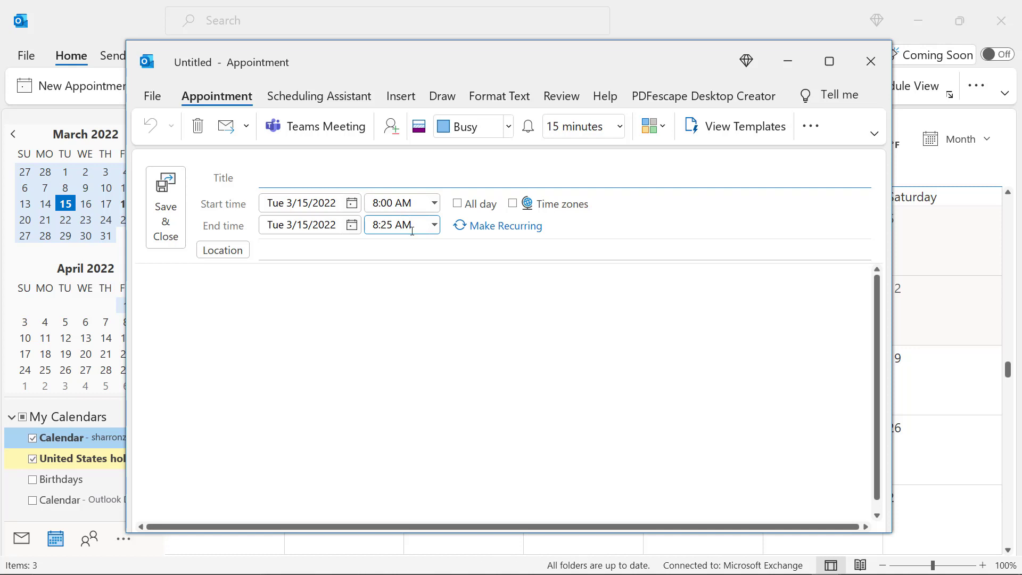
key("Escape")
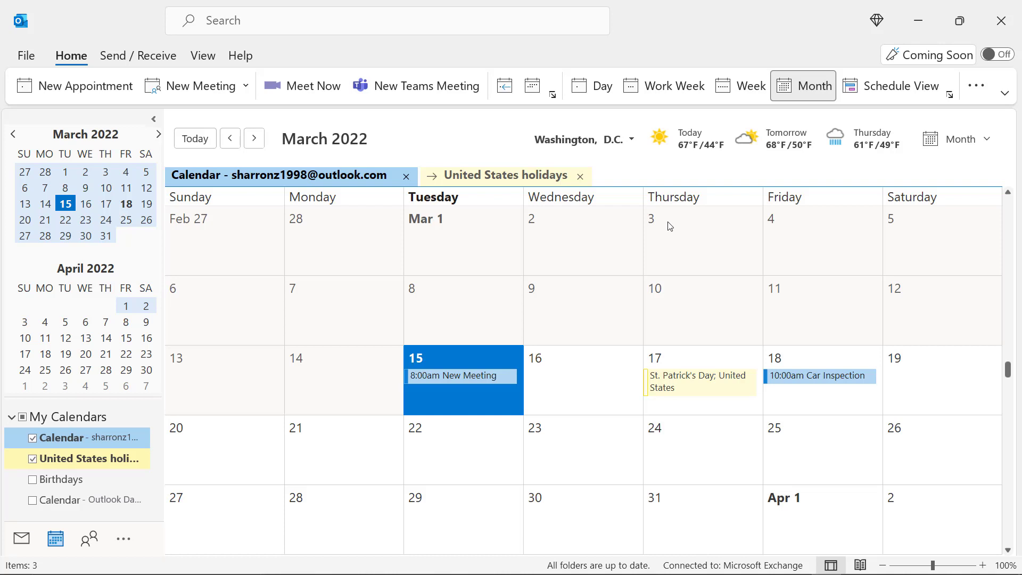
- In Mail, turn on the Calendar in the To-Do Bar through View > Layout
left_click(19, 538)
left_click(200, 57)
left_click(639, 88)
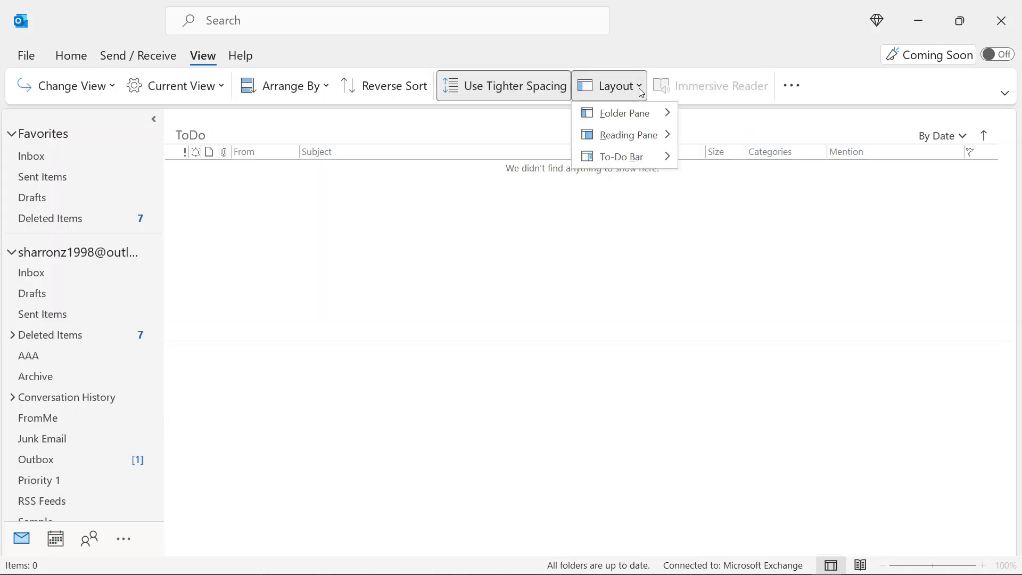
mouse_move(632, 167)
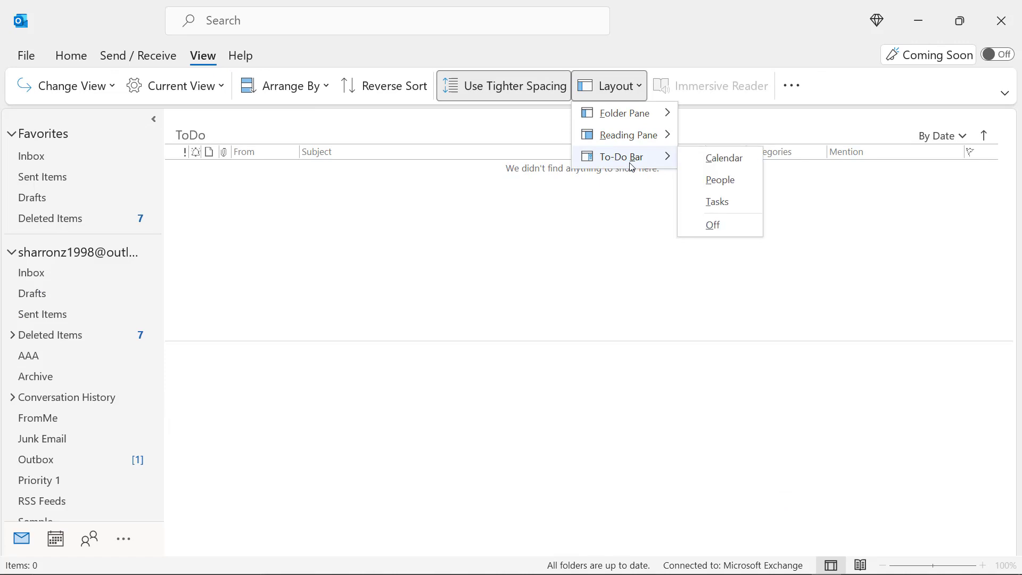
left_click(737, 160)
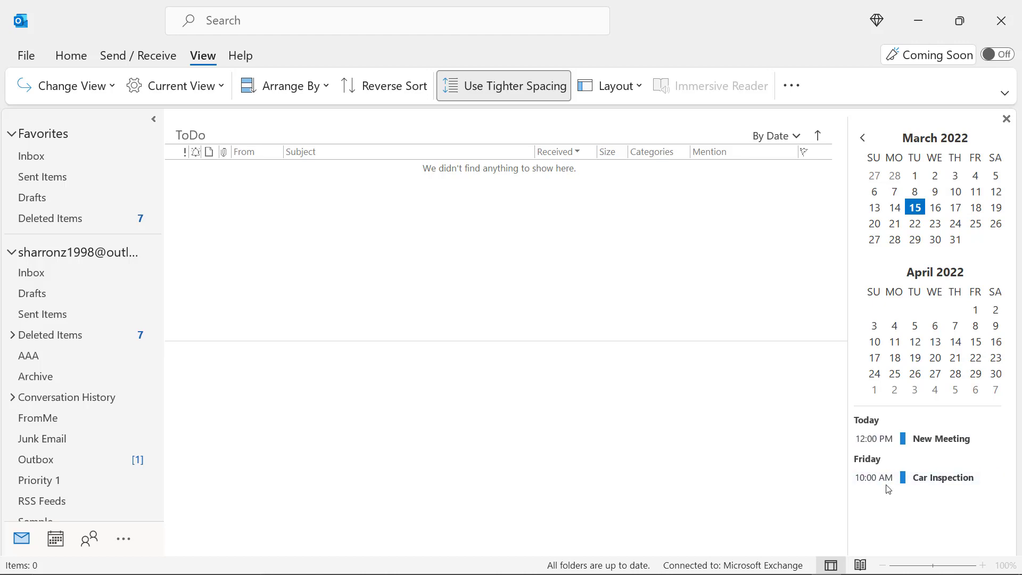
- Preview appointments from March 16 onward, then return to today's March 15 agenda
left_click(935, 207)
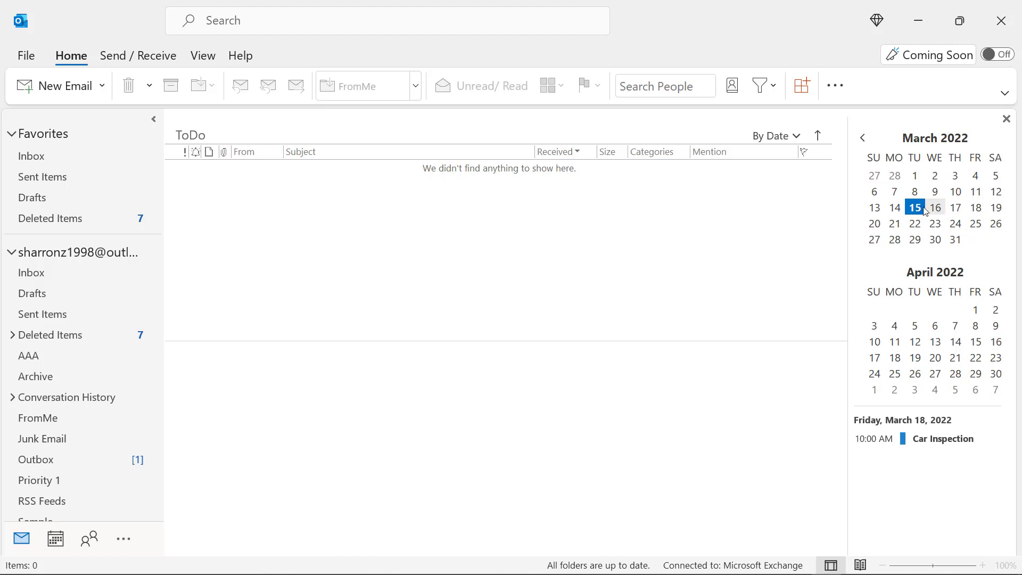
left_click(913, 208)
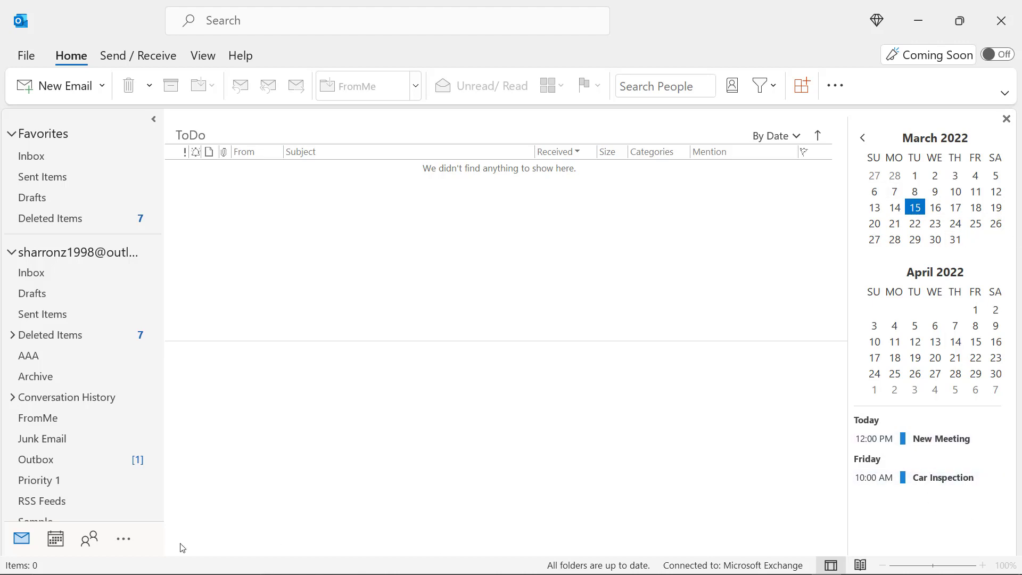
mouse_move(57, 548)
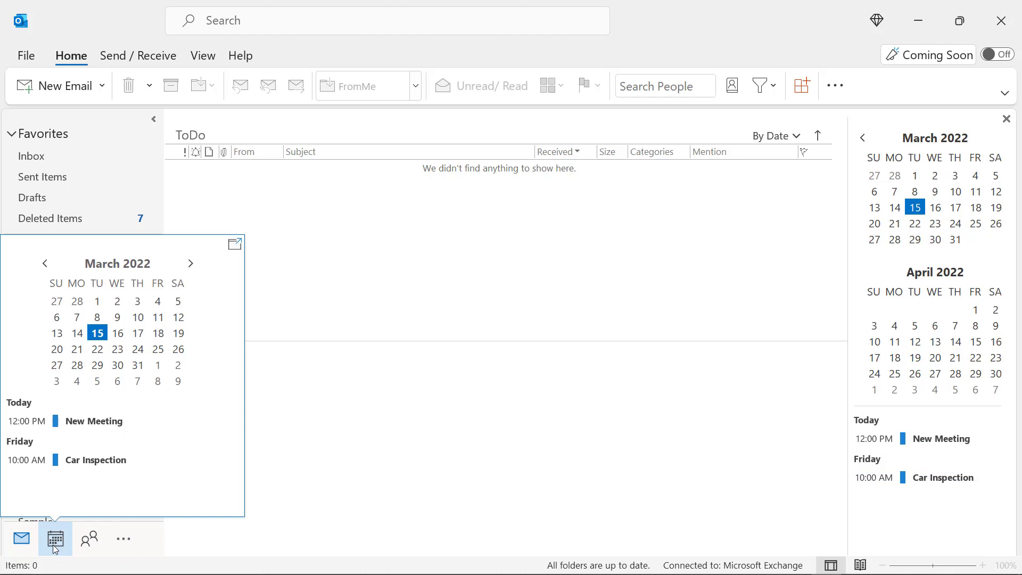
- Back in the Calendar, add a calendar From Room List via the My Calendars menu
left_click(56, 547)
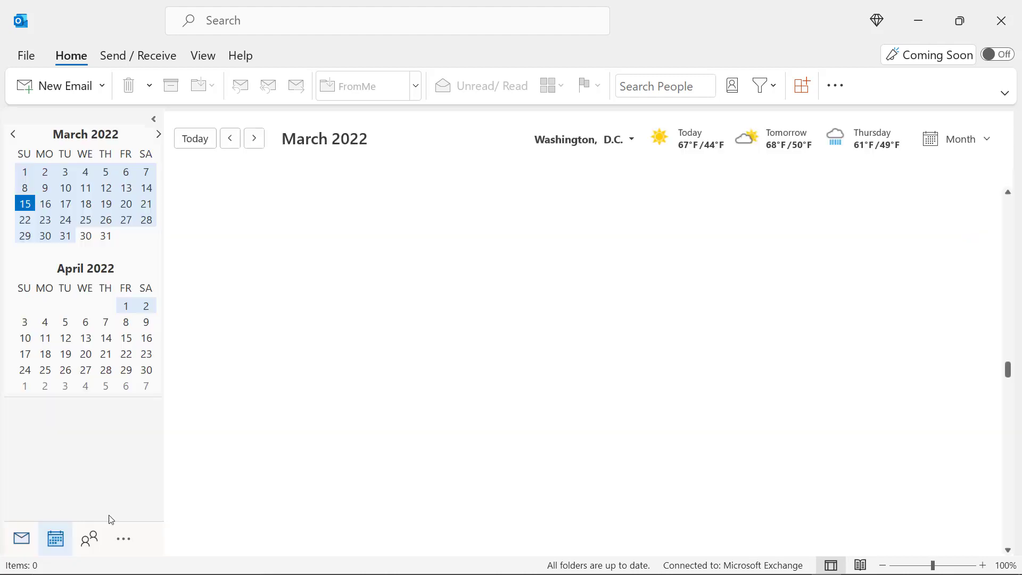
right_click(98, 416)
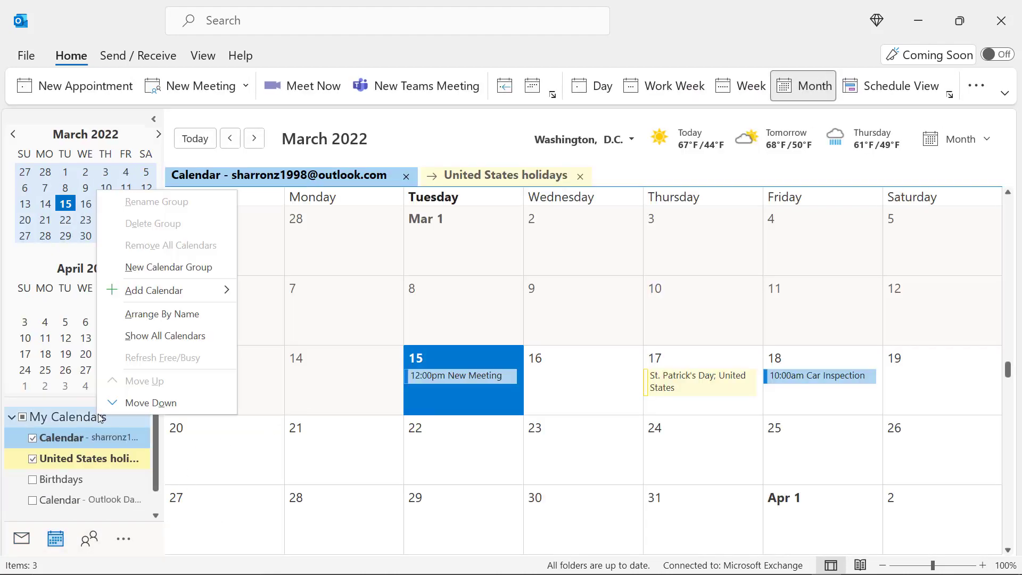
mouse_move(177, 292)
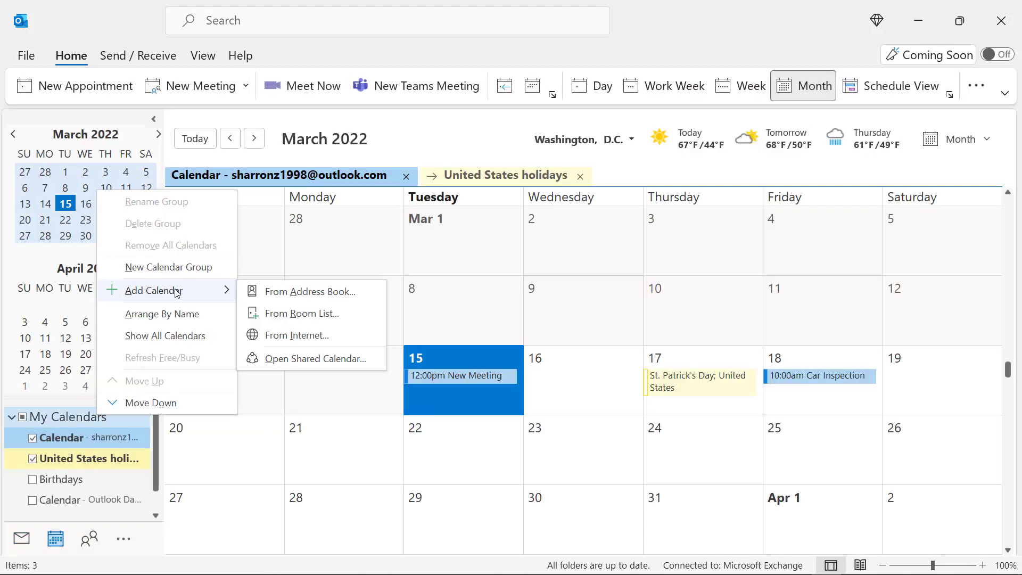
left_click(313, 315)
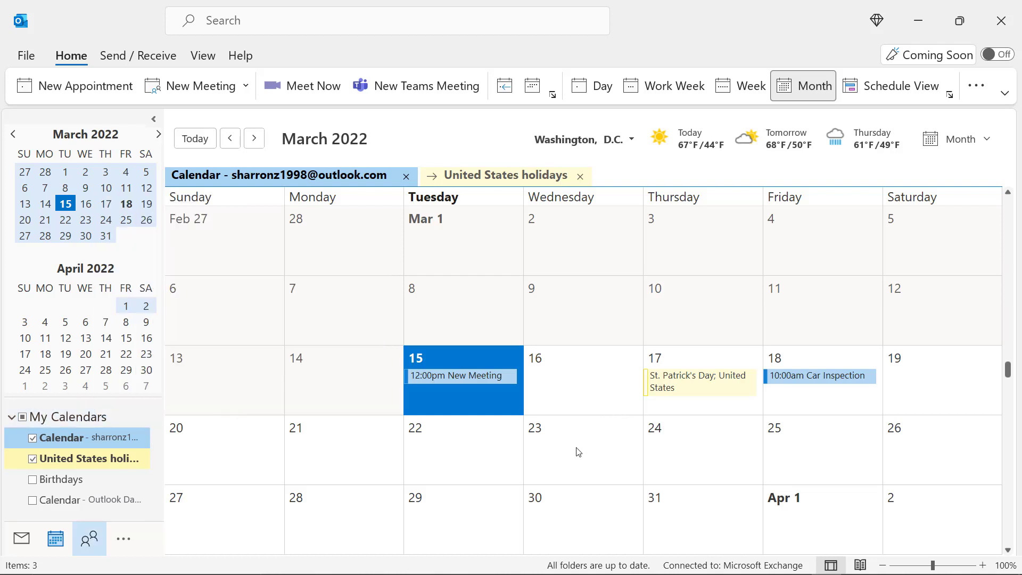
- Turn the vote email into a 3/15/2022 11:30–11:55 AM meeting and send the invitation
left_click(21, 538)
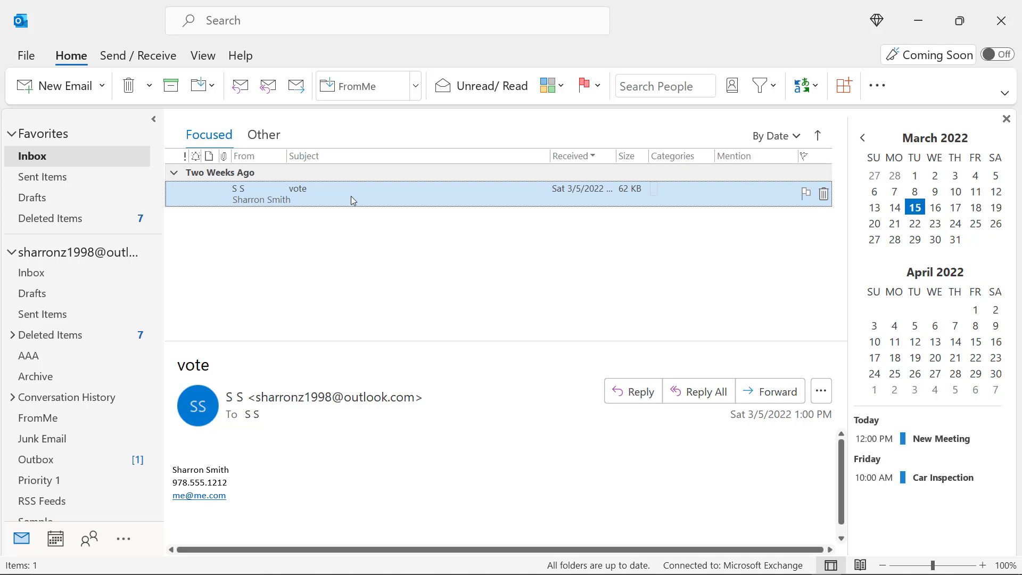
left_click(821, 392)
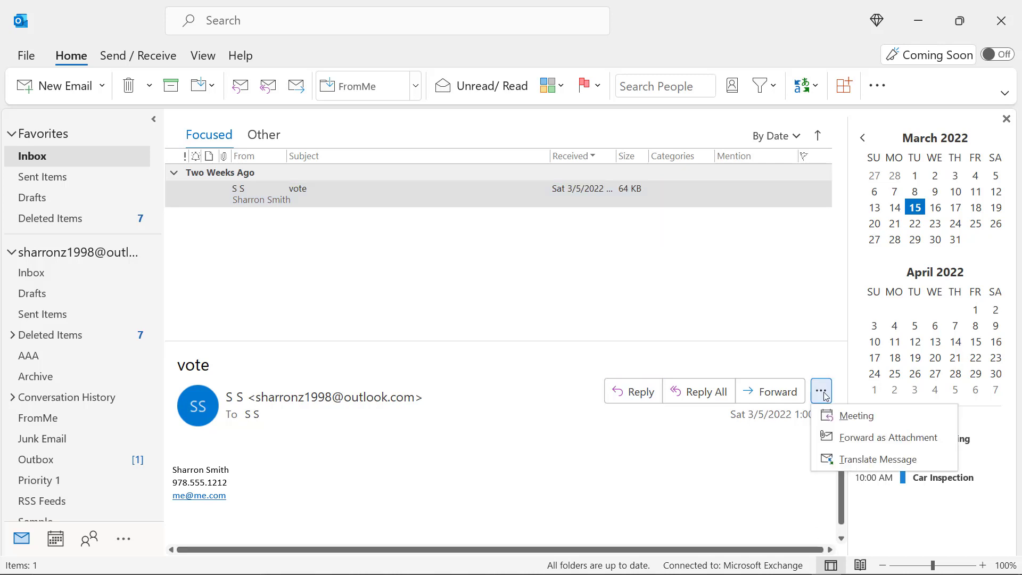
left_click(839, 419)
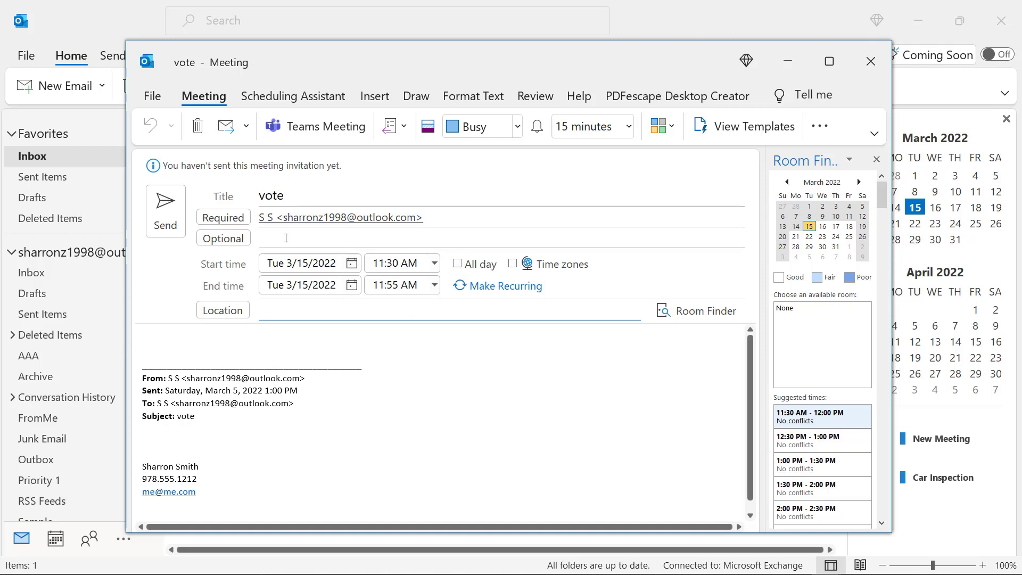
left_click(165, 210)
- Send the vote invitation without a location, then open and close the 11:30am vote meeting
left_click(539, 311)
left_click(56, 539)
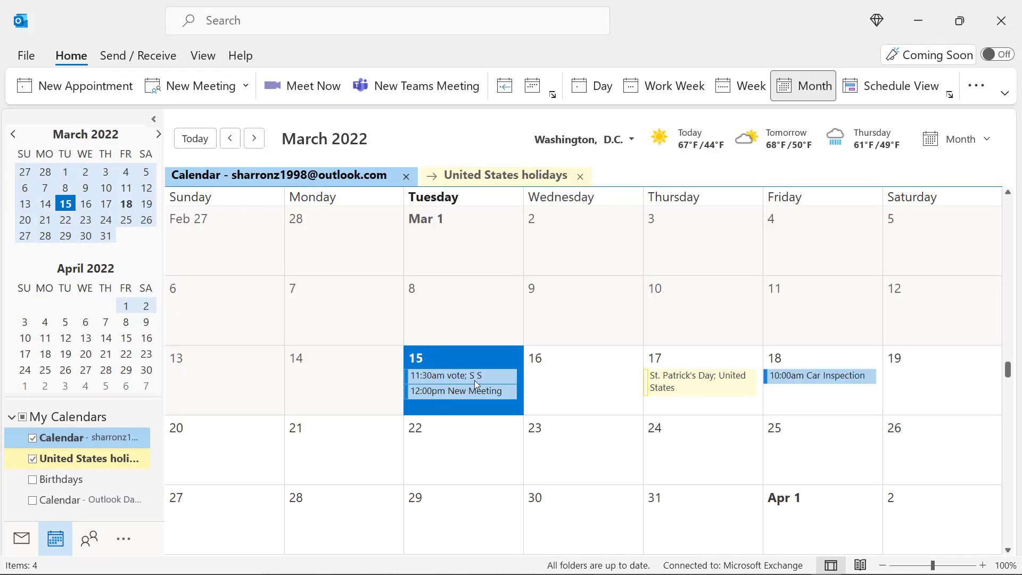
mouse_move(476, 381)
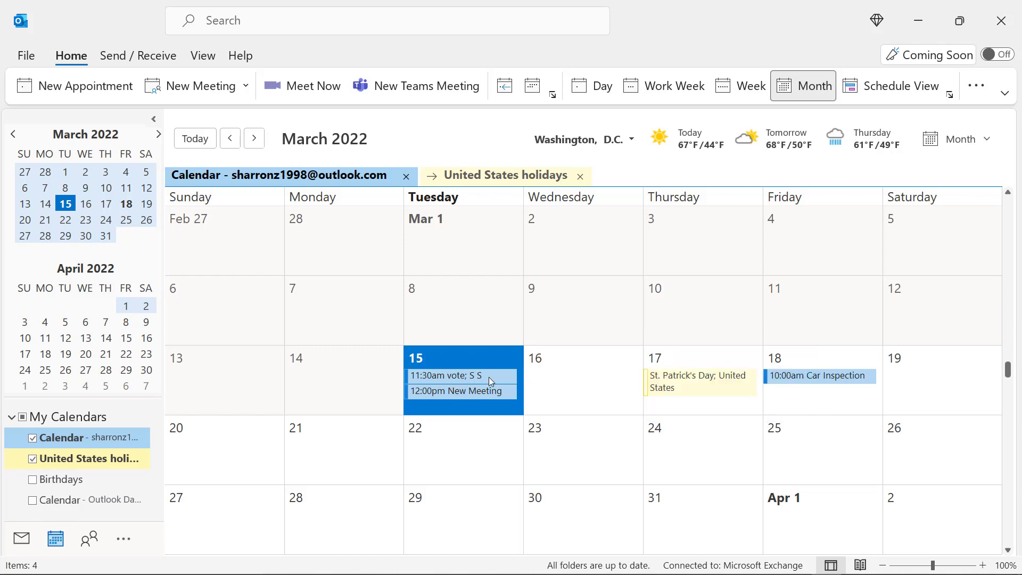
double_click(489, 377)
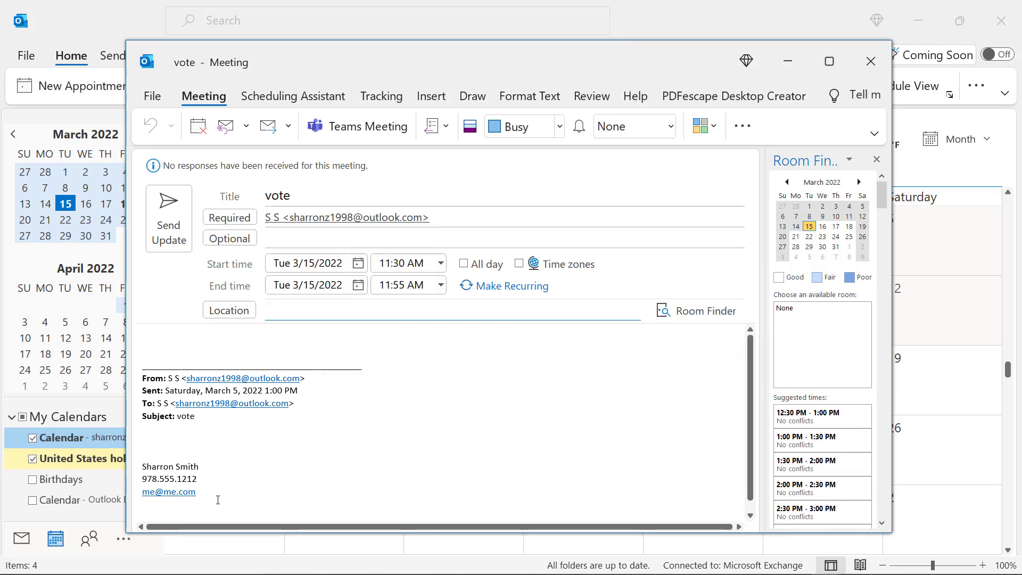
left_click(868, 62)
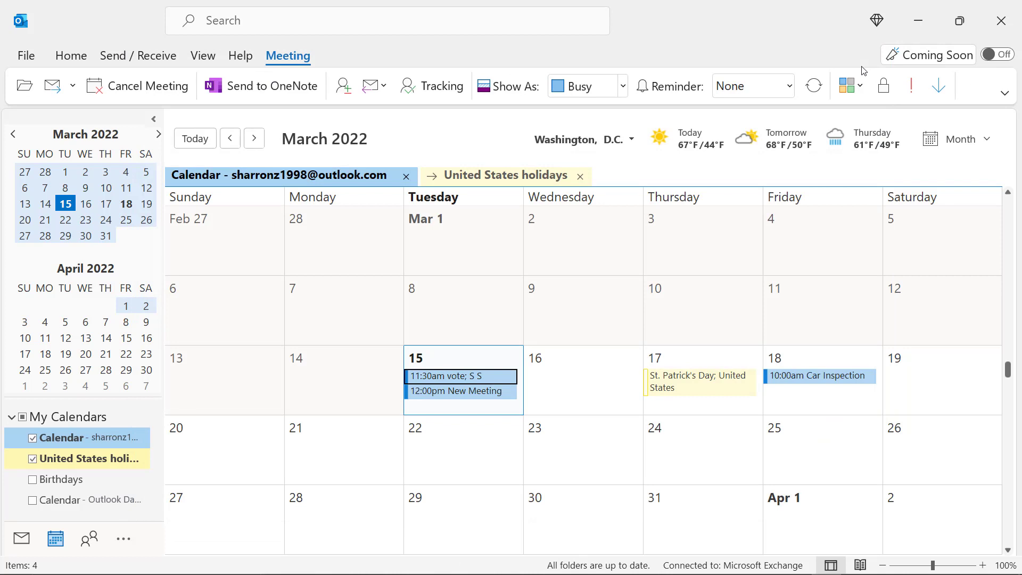